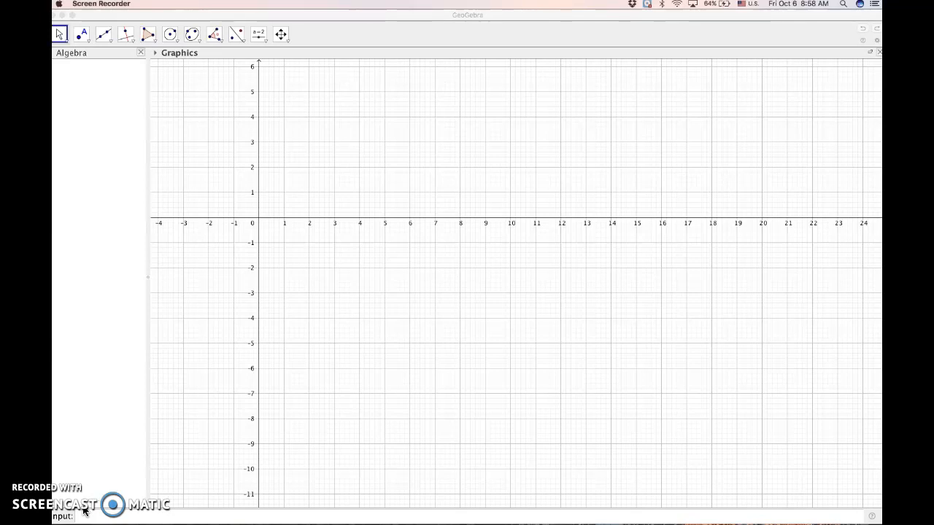
- Hide the axes and the grid in the graphics view
left_click(87, 439)
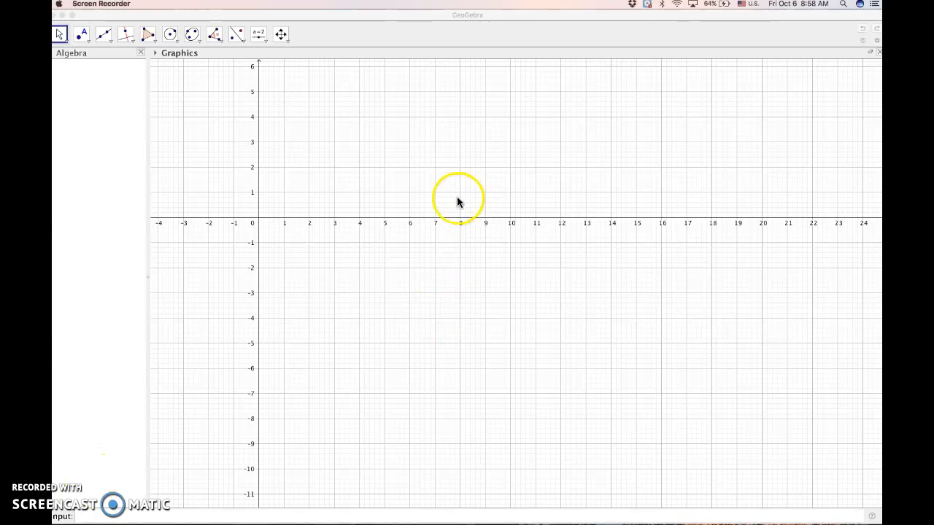
left_click(326, 135)
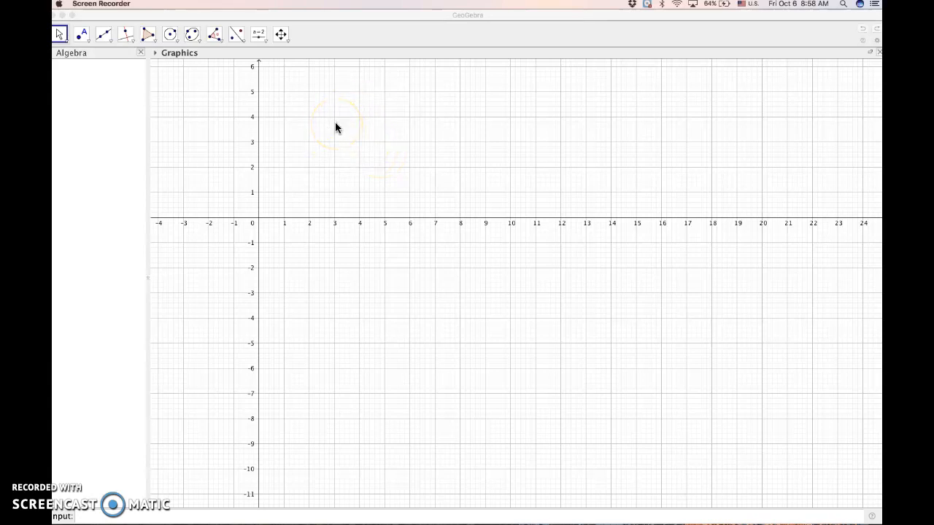
left_click(389, 126)
right_click(389, 127)
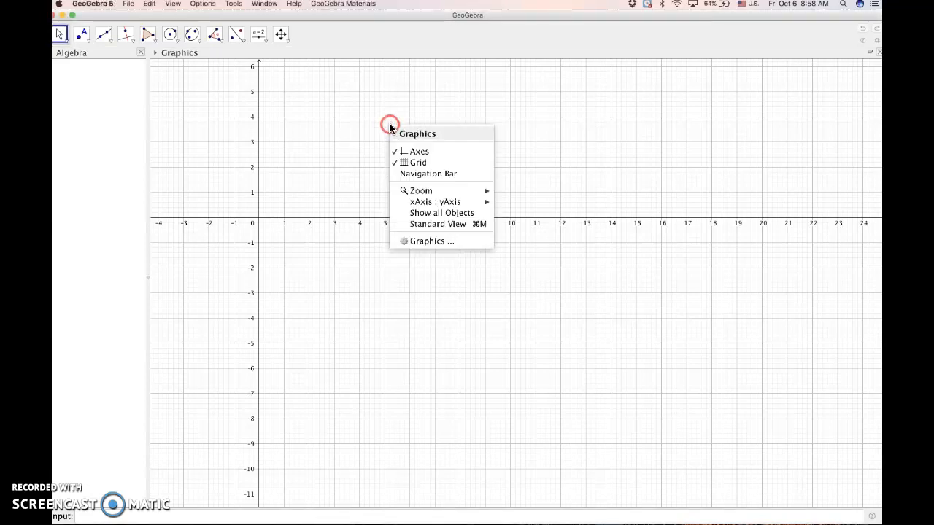
left_click(417, 151)
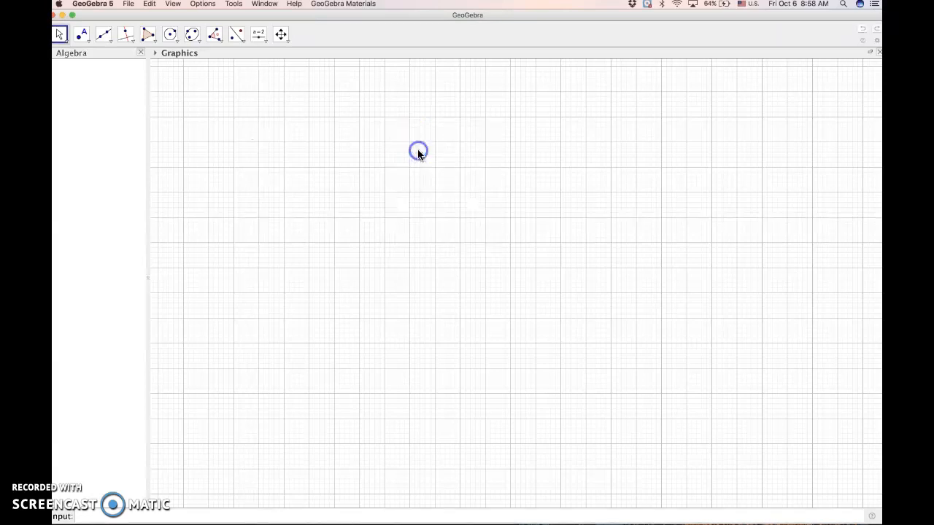
right_click(431, 151)
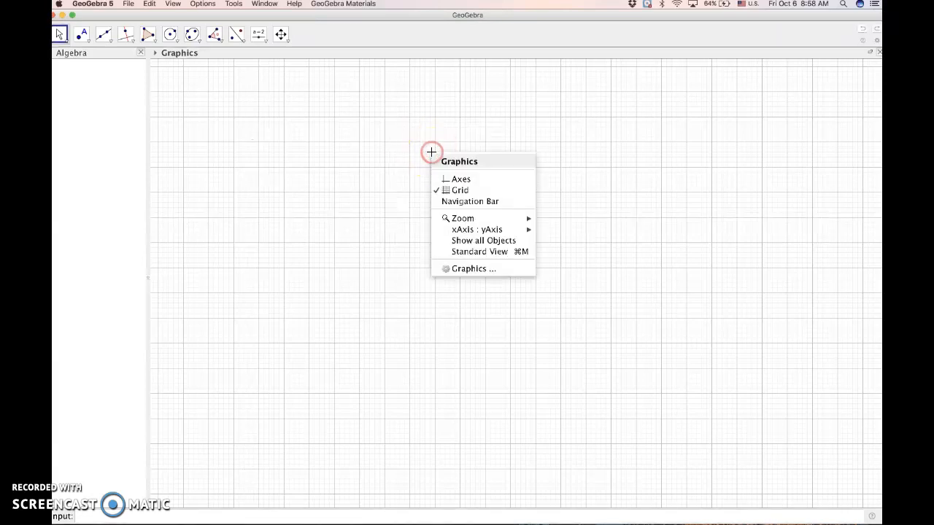
left_click(455, 191)
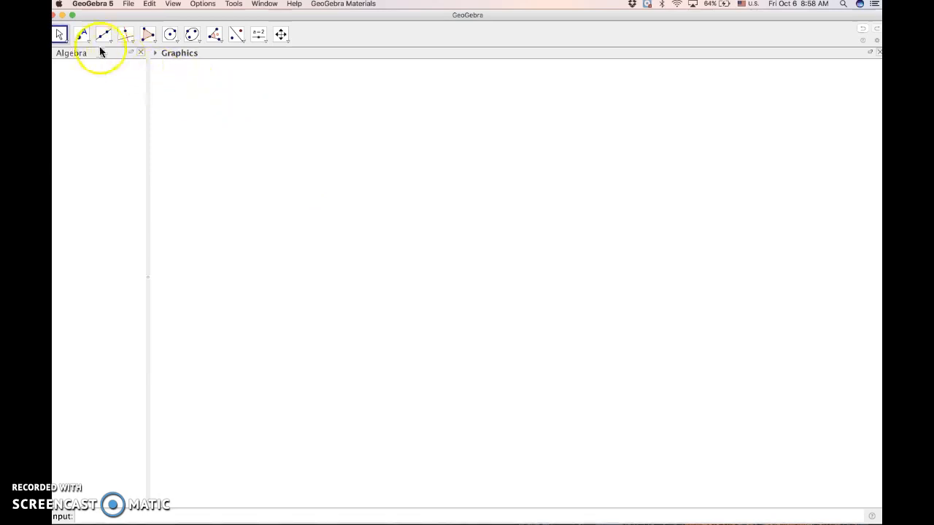
- Draw a circle centred at about (7.18, -0.36) through a point at about (11.66, -3.04)
left_click(169, 36)
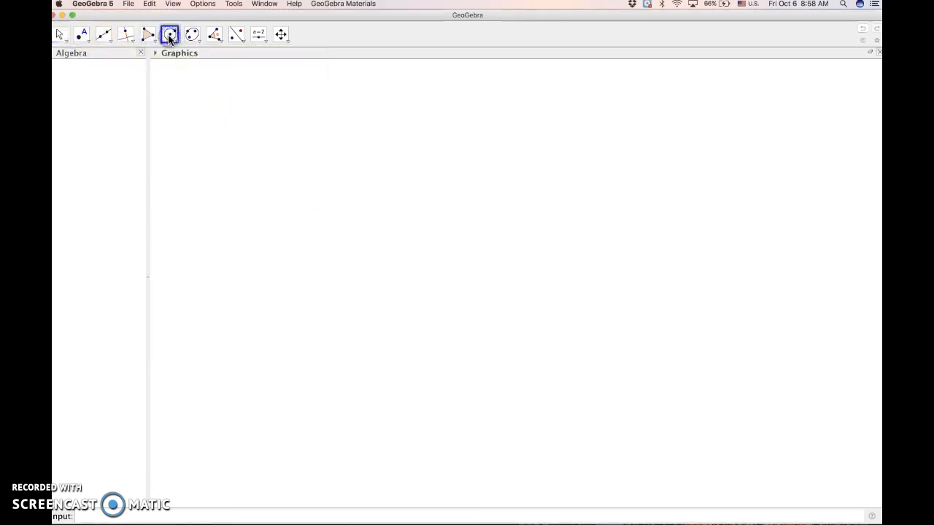
left_click(440, 227)
left_click(553, 295)
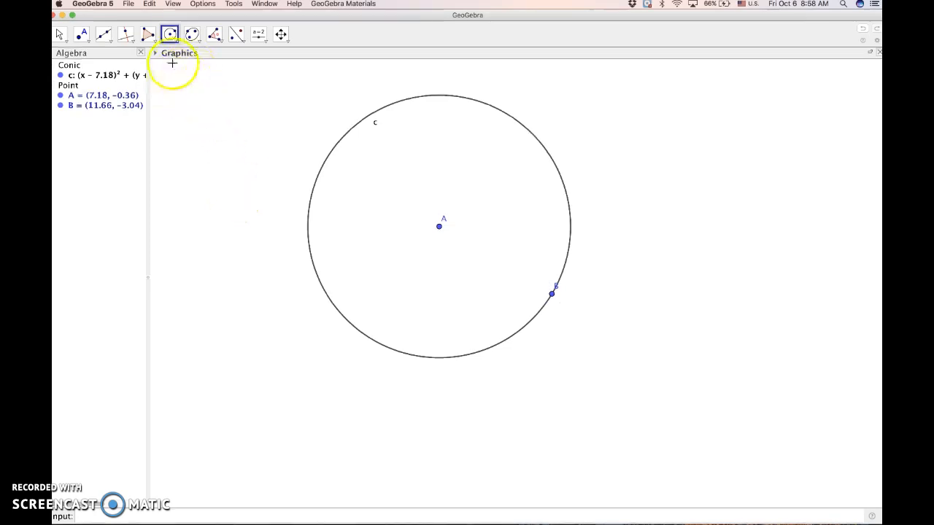
- Resize the circle by moving its edge point B to about (11.92, -0.98)
left_click(60, 36)
left_click(60, 37)
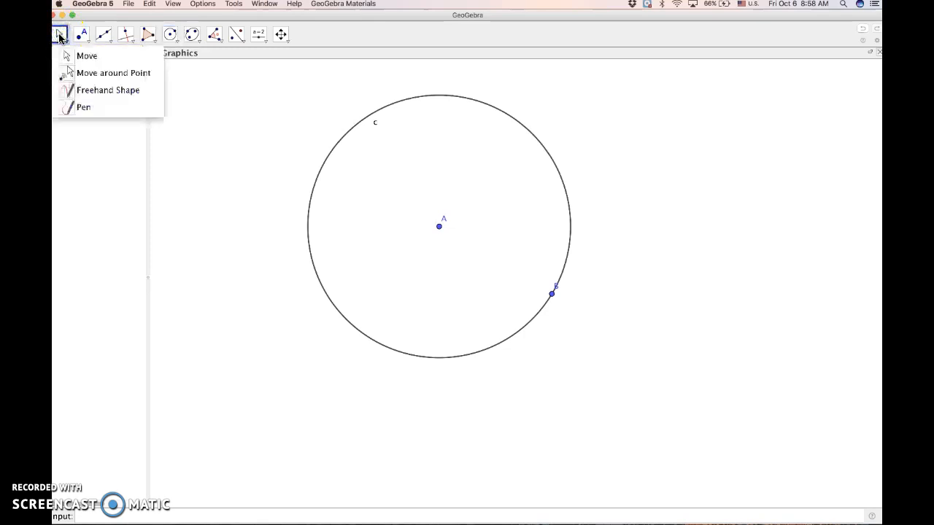
left_click(325, 114)
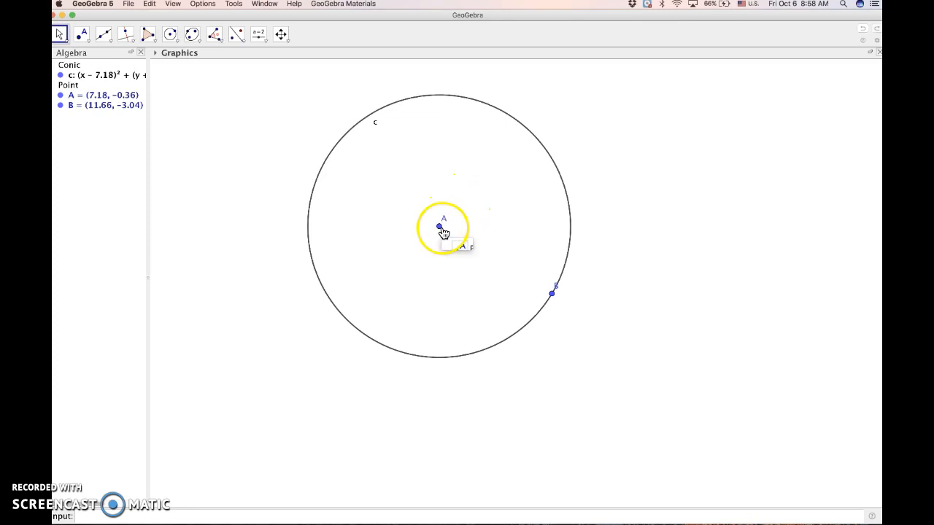
left_click_drag(553, 295, 559, 245)
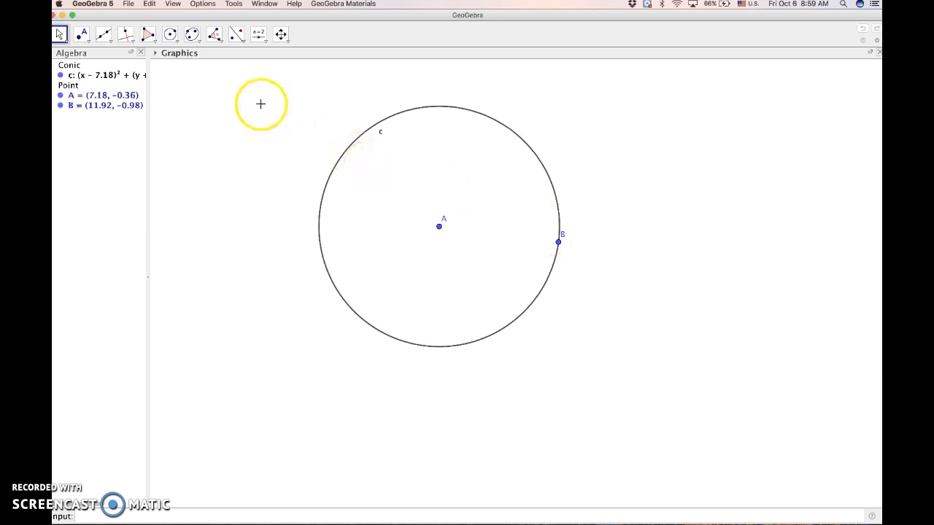
- Draw a line through point B and the circle's centre A
left_click(104, 35)
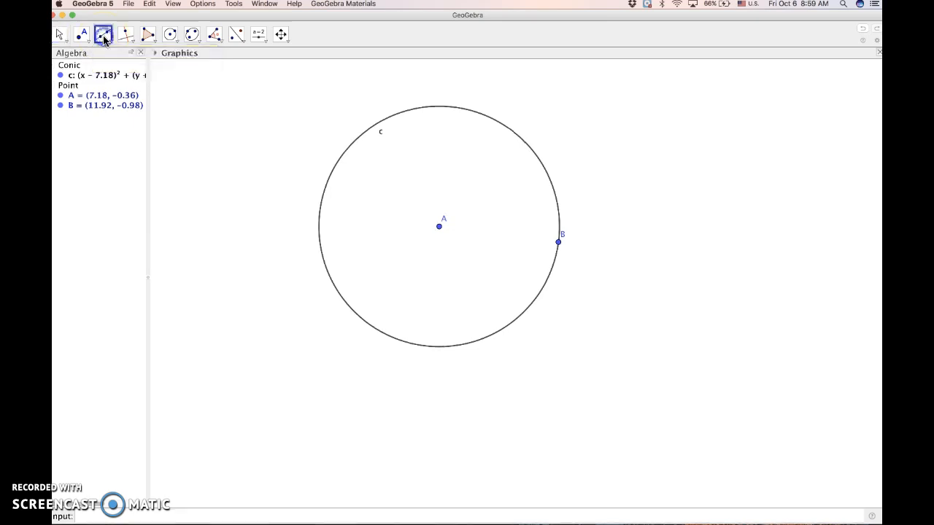
left_click(105, 35)
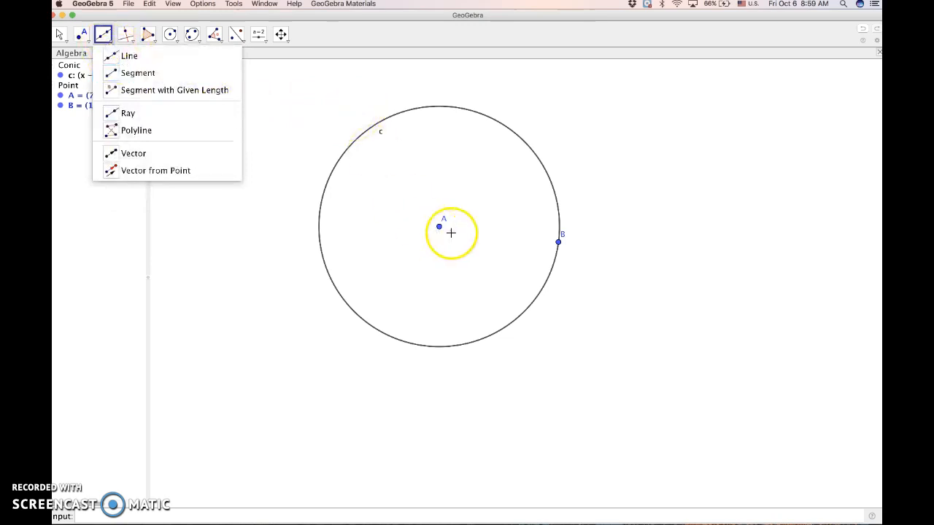
left_click(559, 244)
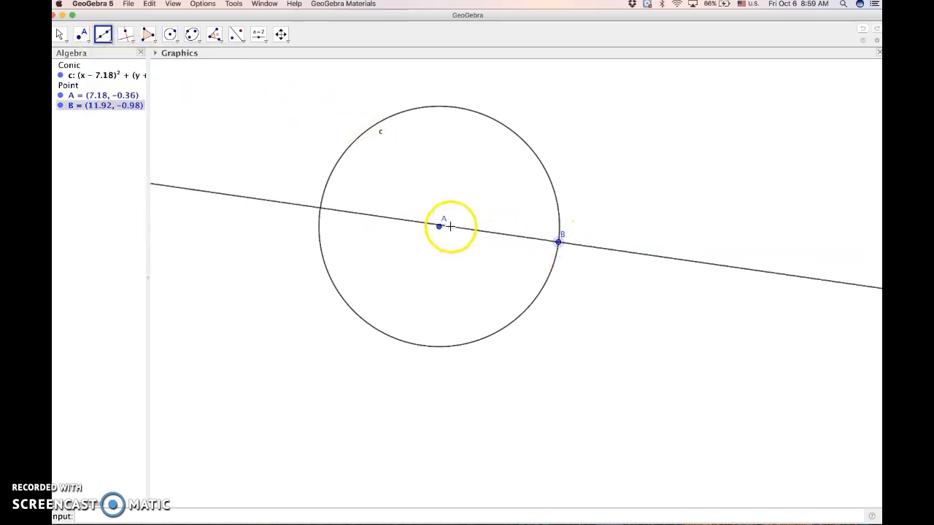
left_click(440, 227)
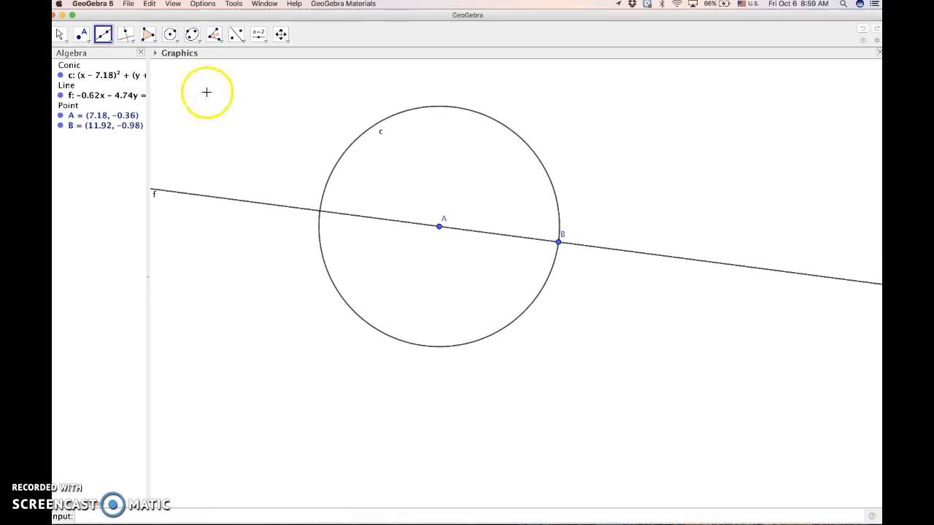
- Mark the intersection of the line and circle opposite B with a point, and try selecting it with the Move tool
left_click(83, 36)
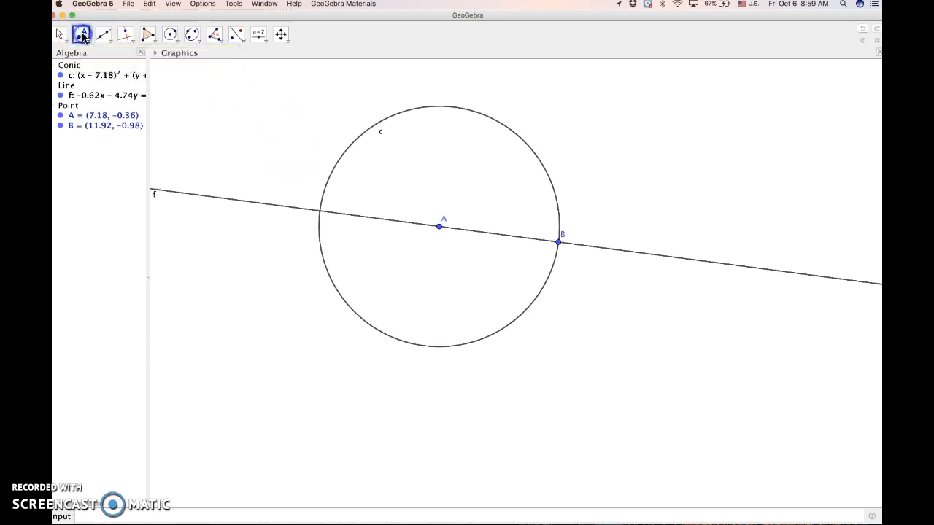
left_click(320, 212)
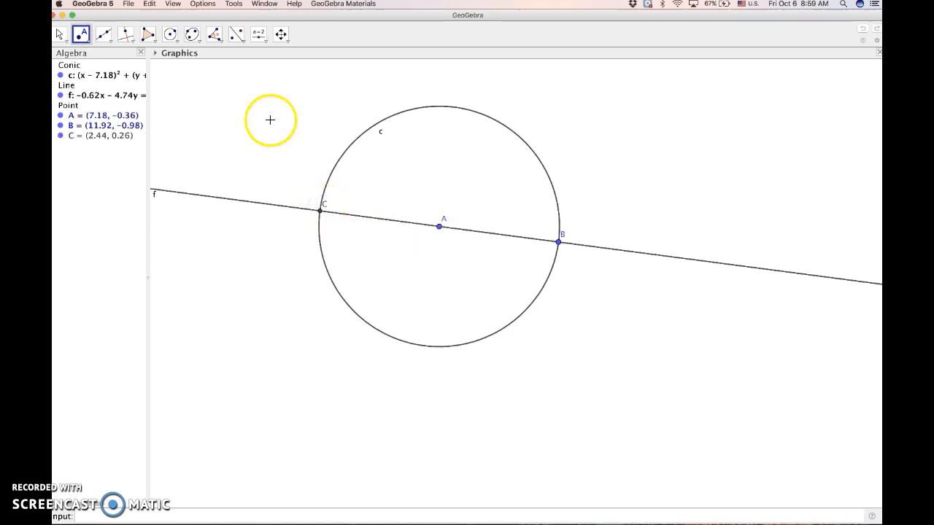
left_click(59, 33)
left_click(315, 212)
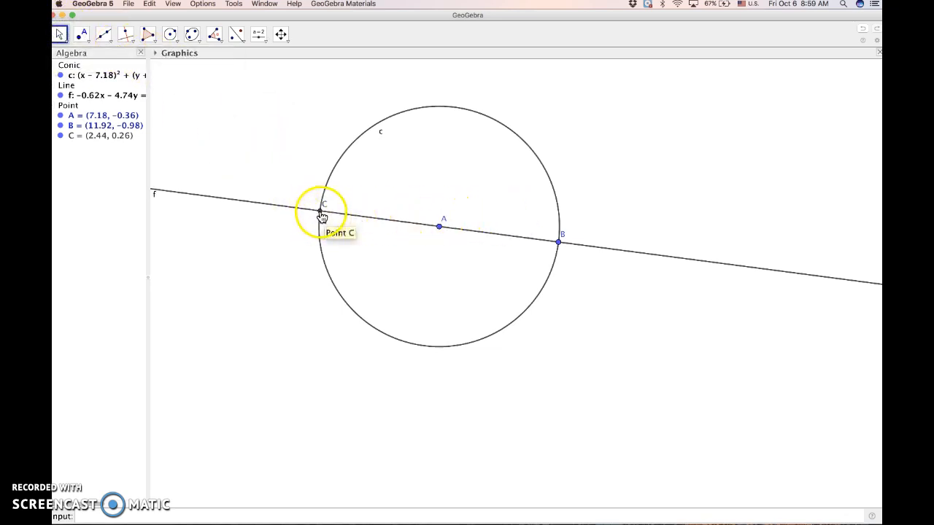
left_click(322, 215)
left_click(285, 230)
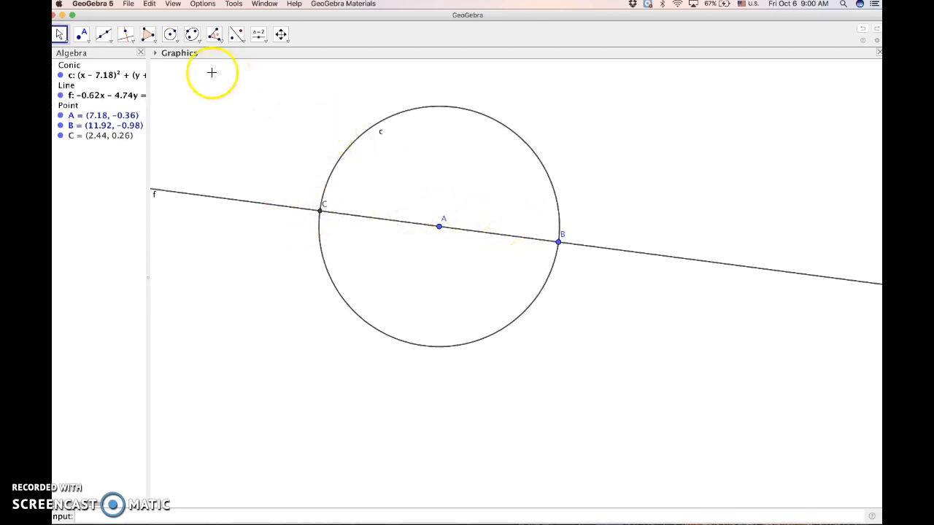
- Draw the circle's diameter as a segment from point C to point B
left_click(110, 43)
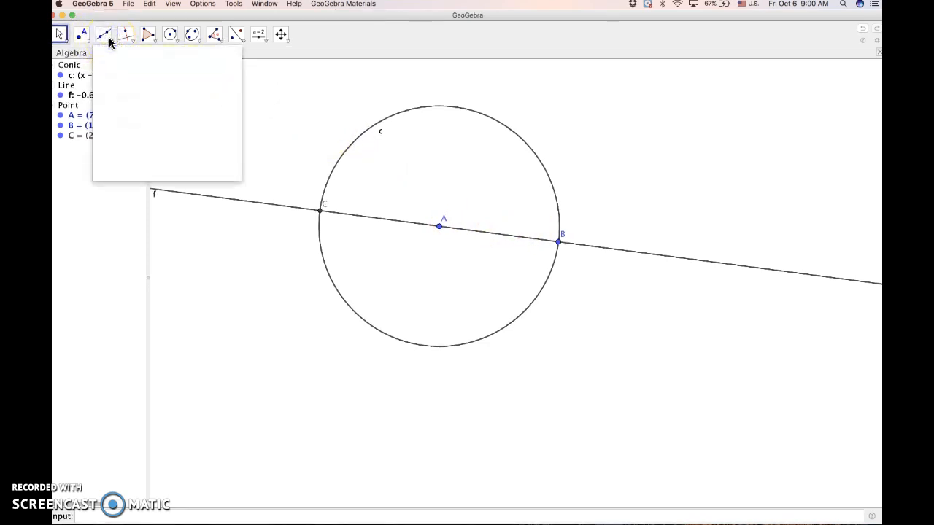
left_click(109, 43)
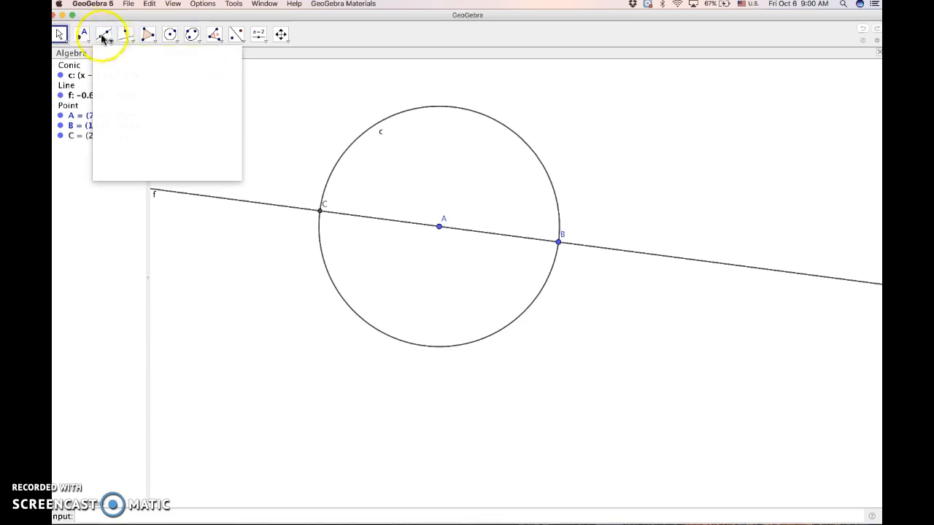
left_click(110, 43)
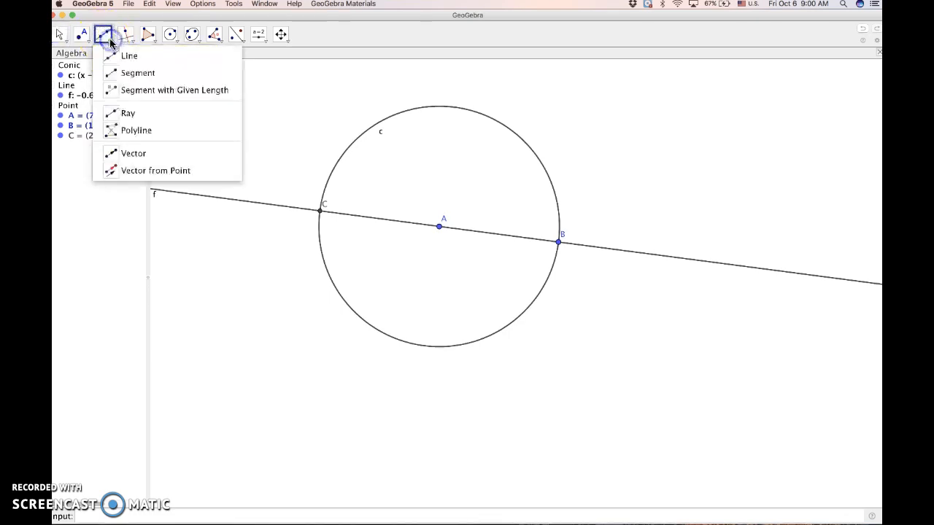
left_click(134, 74)
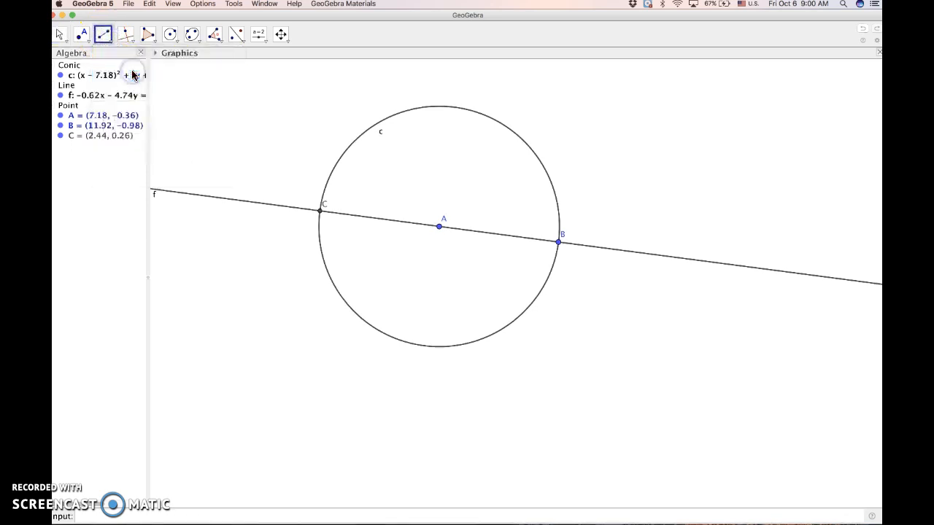
left_click(320, 213)
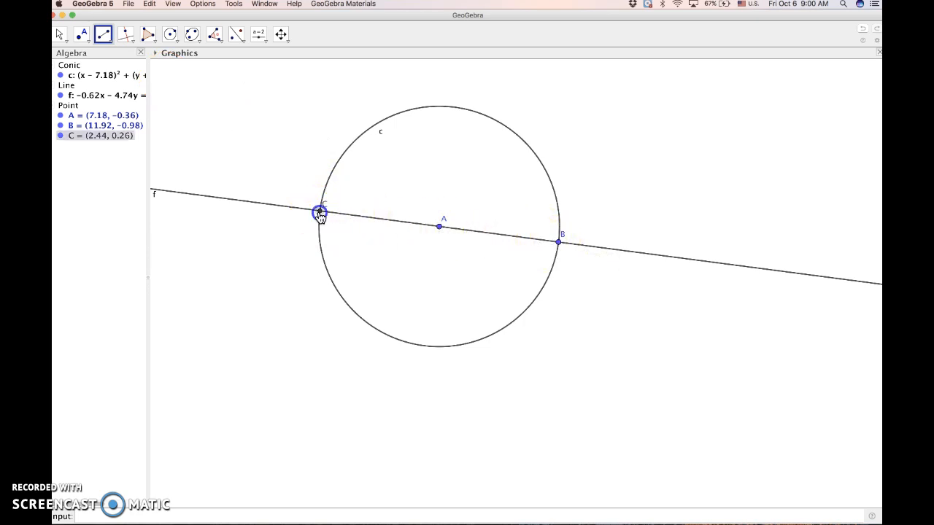
left_click(559, 242)
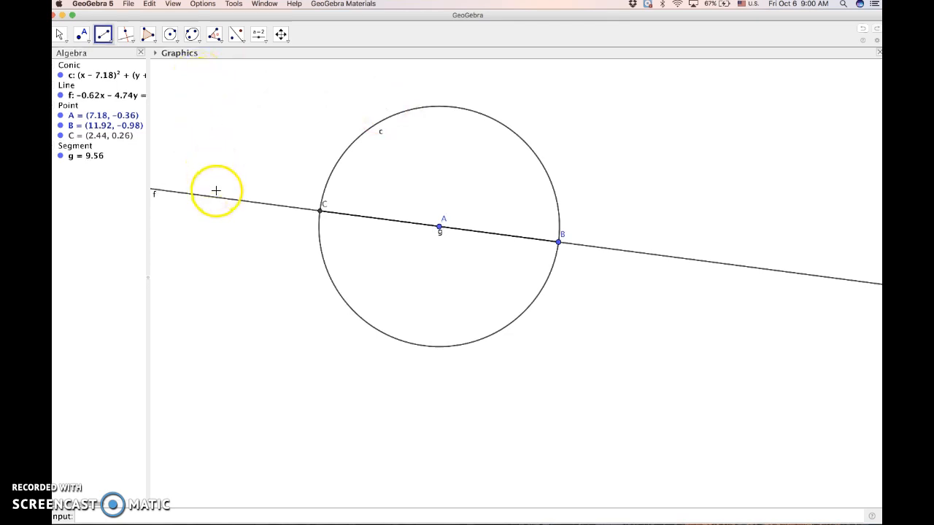
- Hide line f through A and B so that only the diameter segment is displayed
left_click(62, 36)
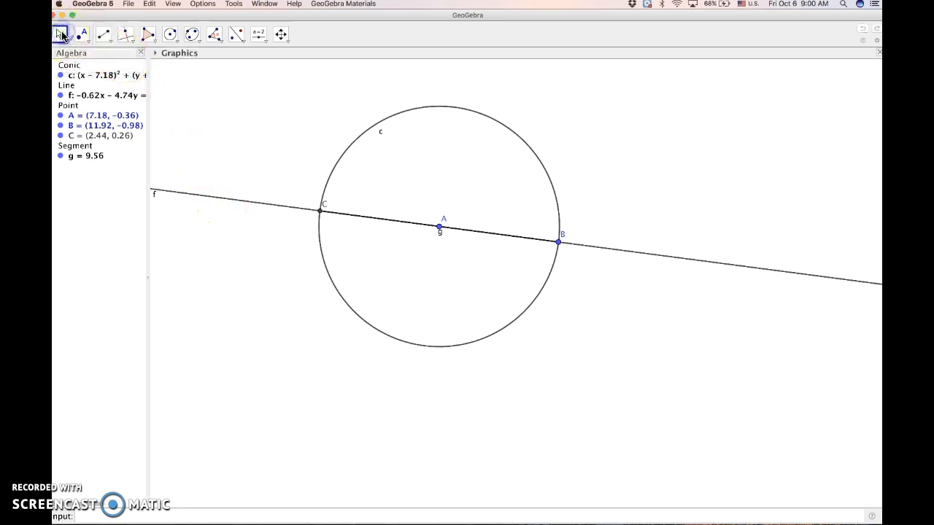
right_click(239, 204)
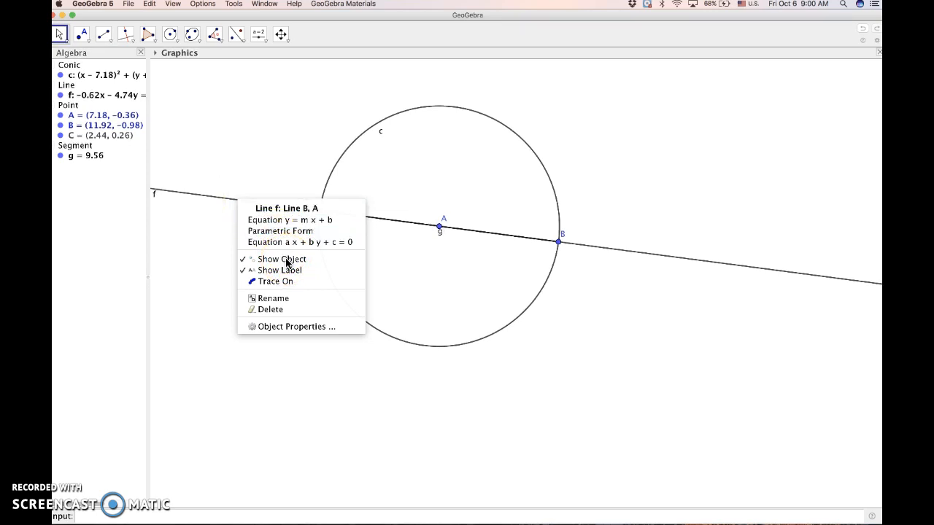
left_click(287, 261)
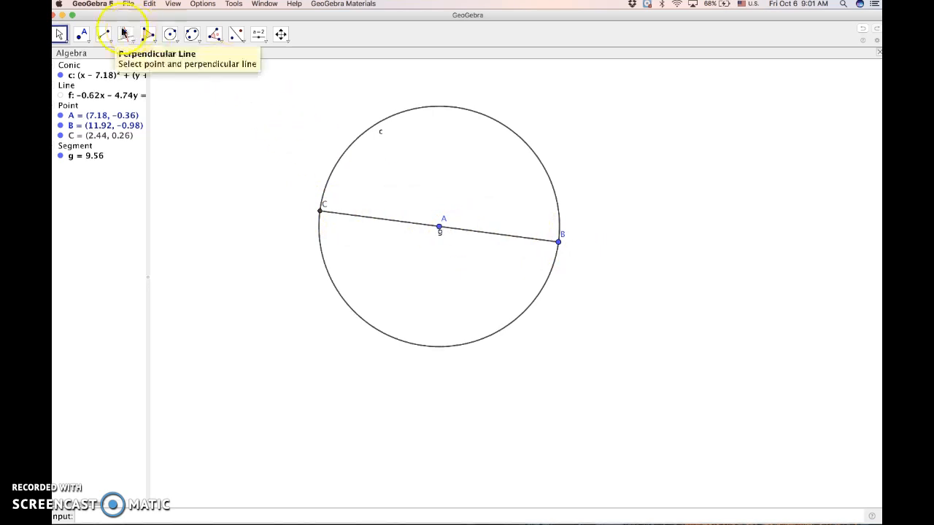
- Place a point on the upper arc at about (8.01, 4.35) and connect it to C and B with segments
left_click(82, 36)
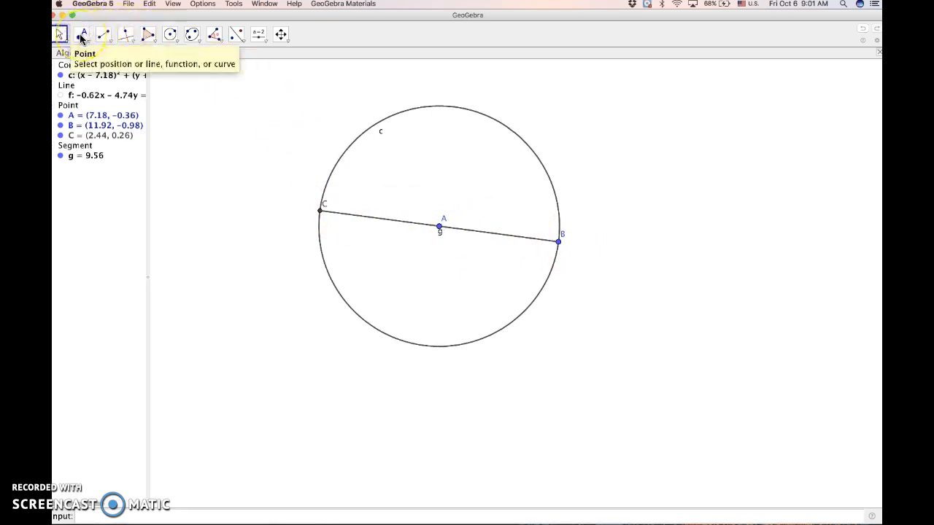
left_click(460, 109)
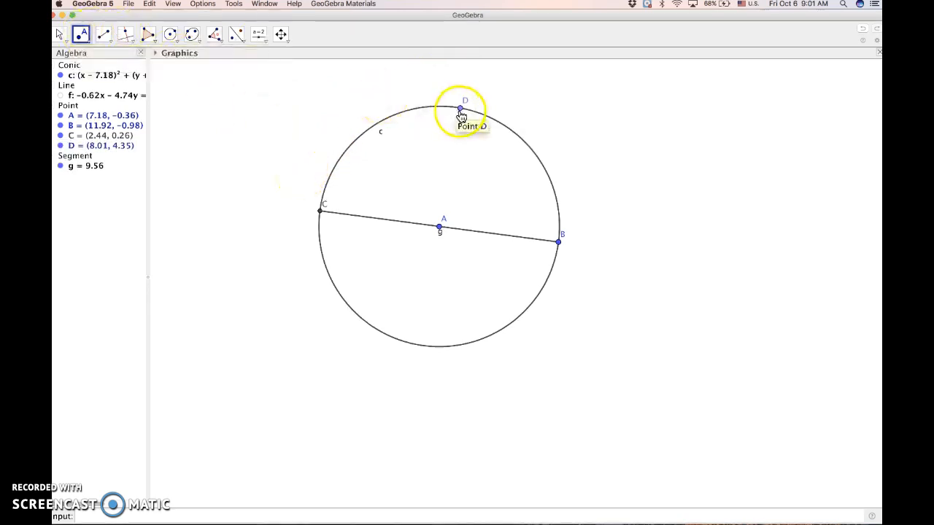
left_click(103, 40)
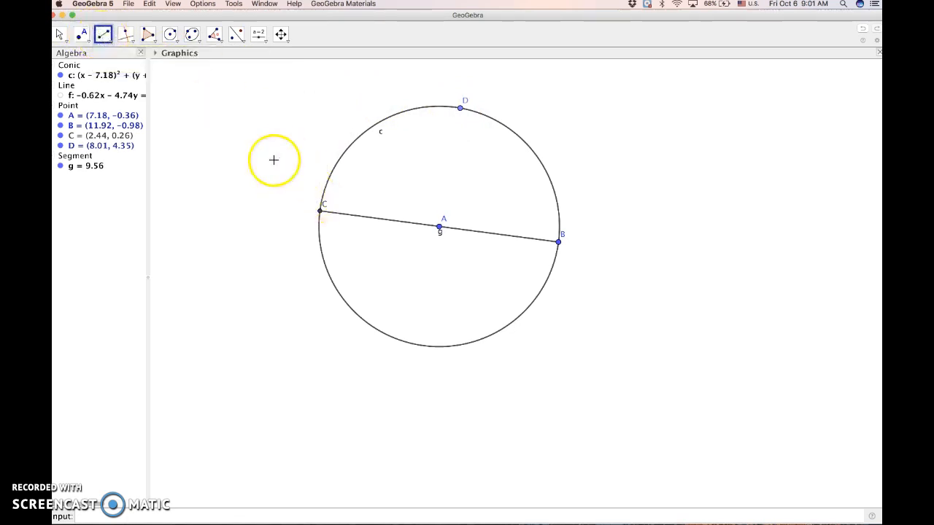
left_click(321, 212)
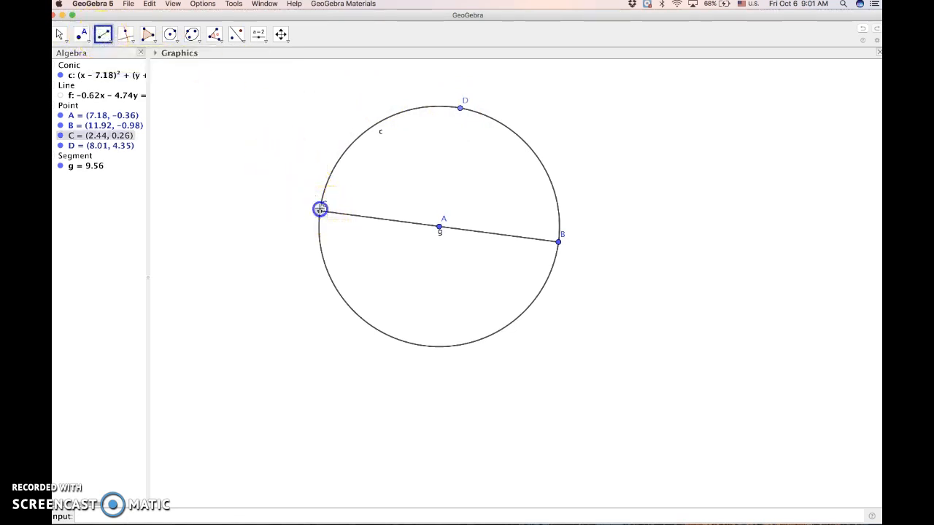
left_click(460, 111)
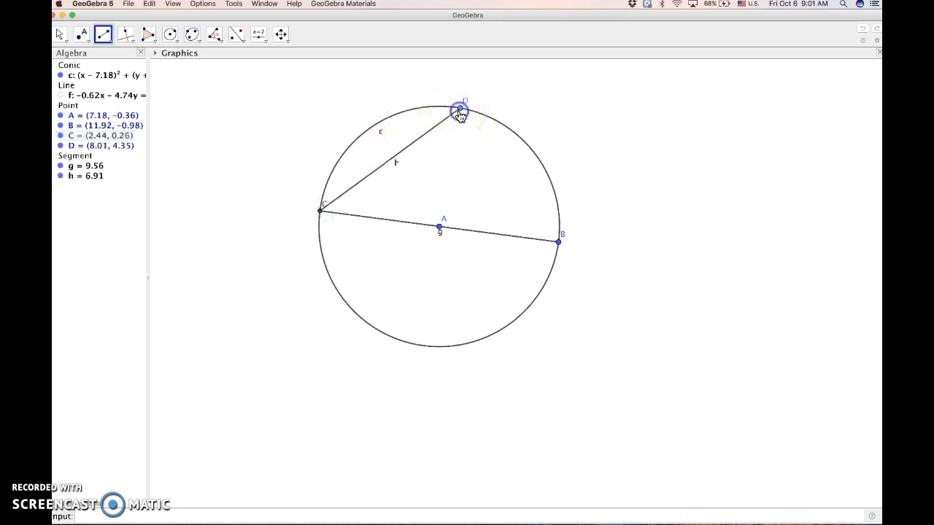
left_click_drag(460, 110, 561, 243)
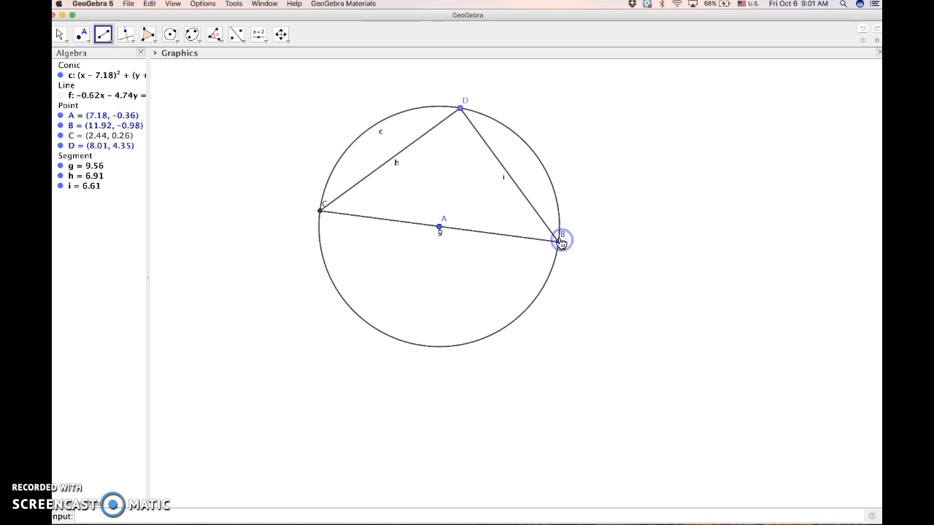
left_click(60, 34)
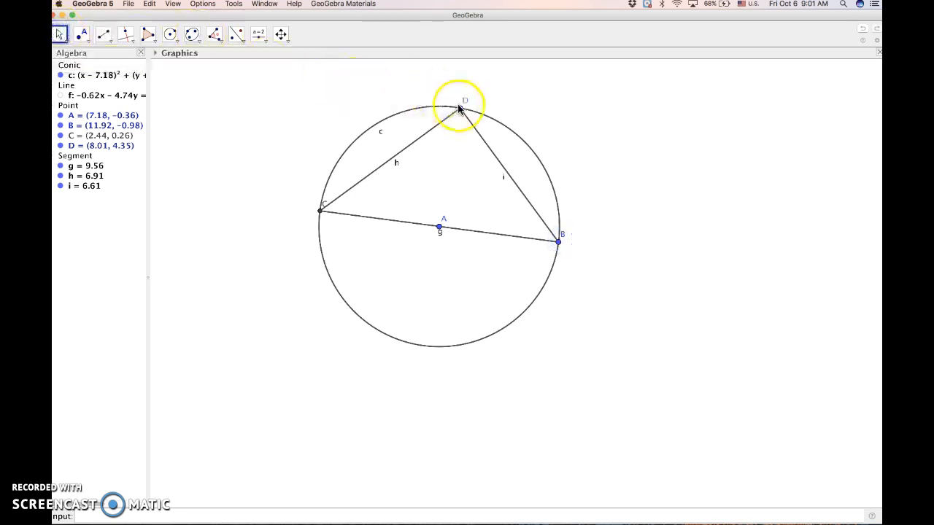
- Move D along the circle to about (9.61, 3.76), and try measuring its angle in the order B, D, C, undoing the measurement
left_click_drag(459, 109, 498, 131)
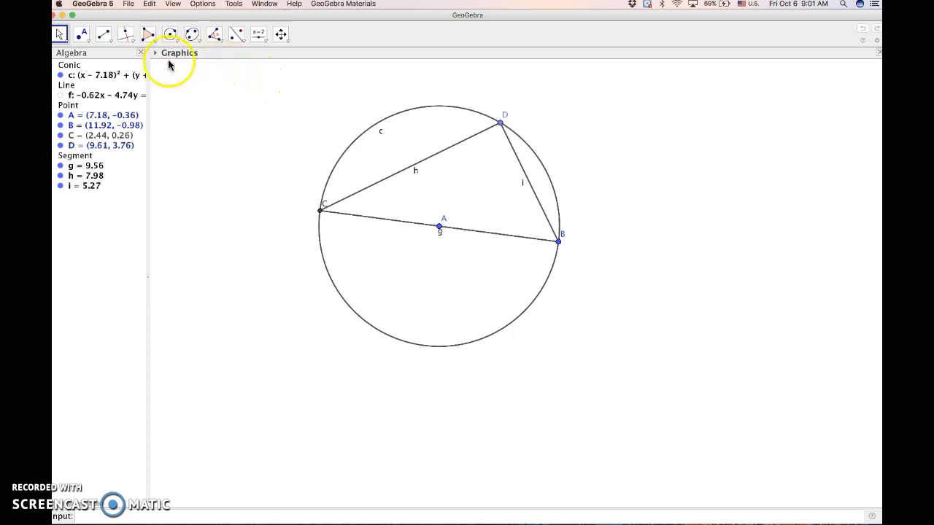
left_click(214, 37)
left_click(215, 37)
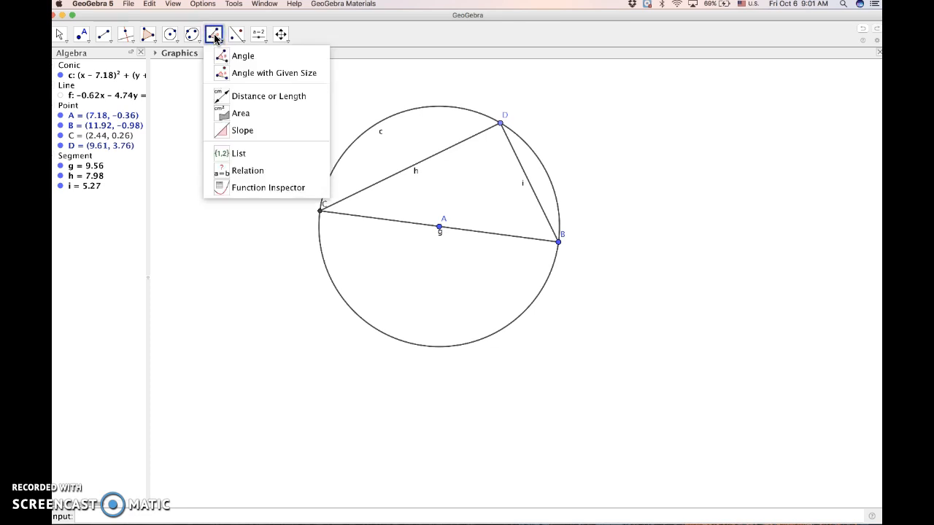
left_click(219, 52)
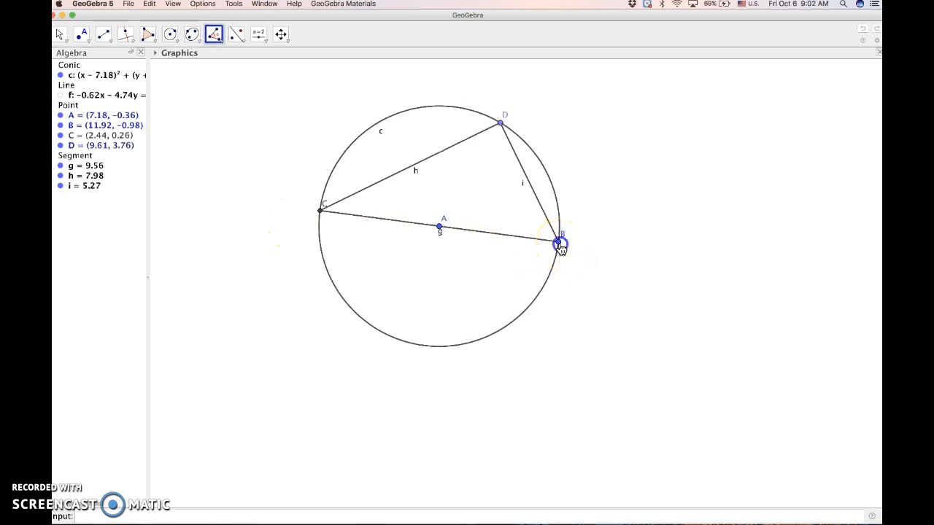
left_click(502, 124)
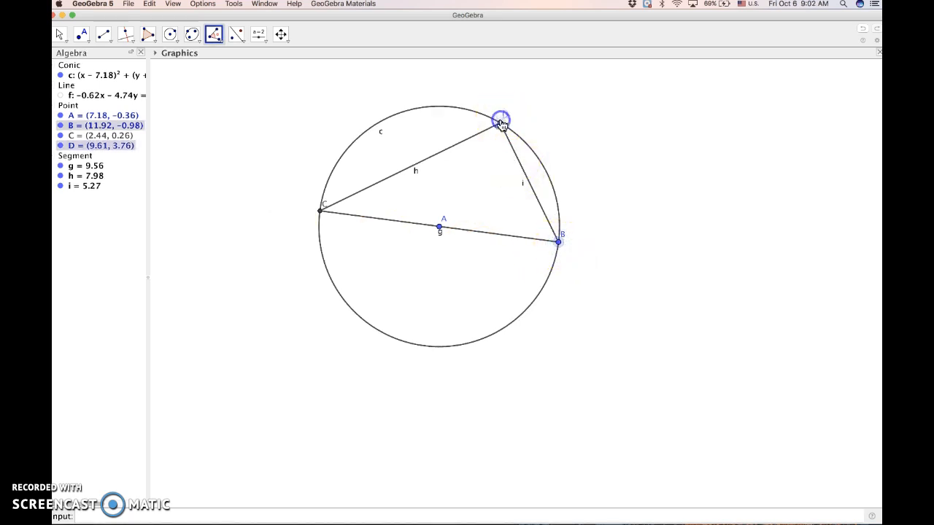
left_click(320, 211)
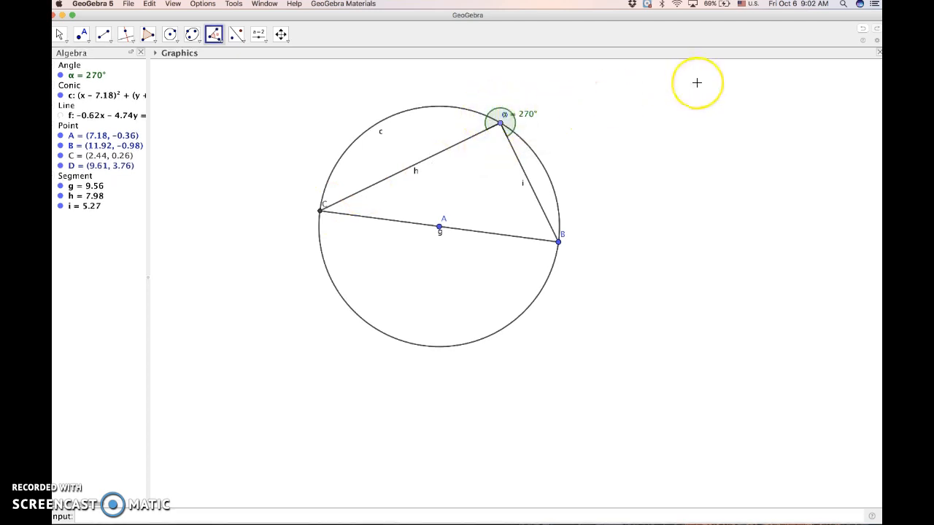
left_click(863, 32)
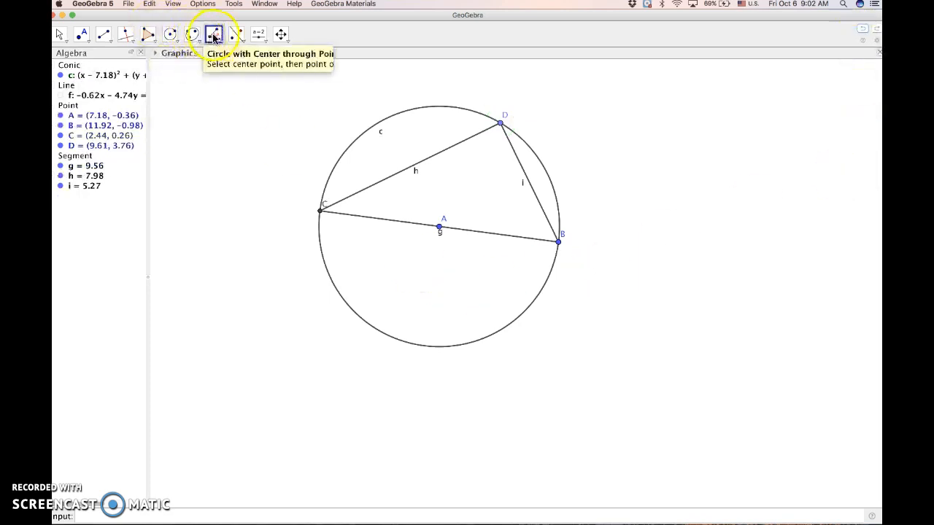
- Measure the triangle's interior angle at vertex D by picking points C, D and B in that order
left_click(321, 213)
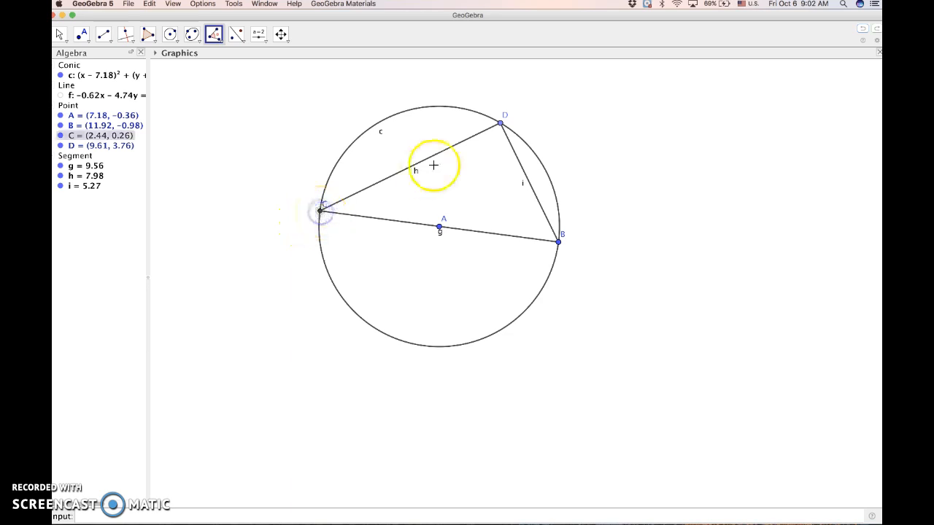
left_click(500, 125)
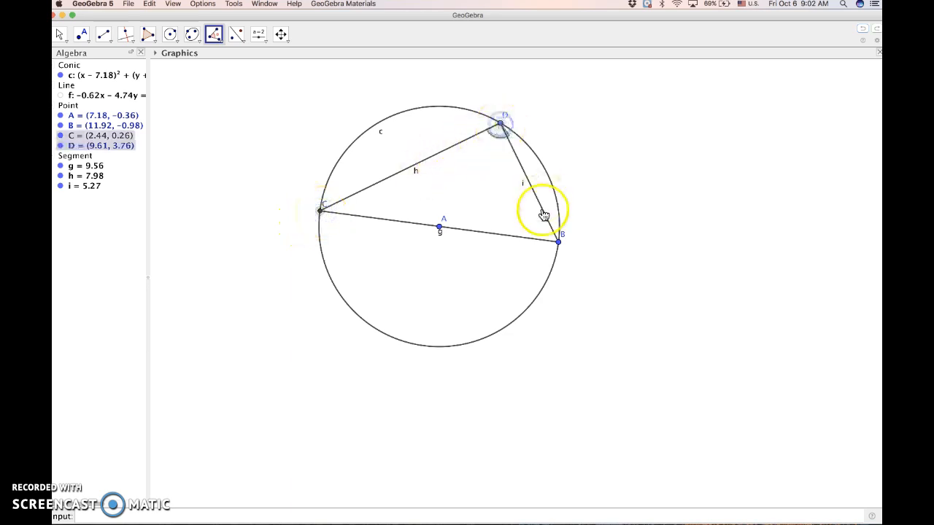
left_click(558, 243)
- Move vertex D along the upper arc of the circle to about (8.18, 4.31)
left_click(59, 34)
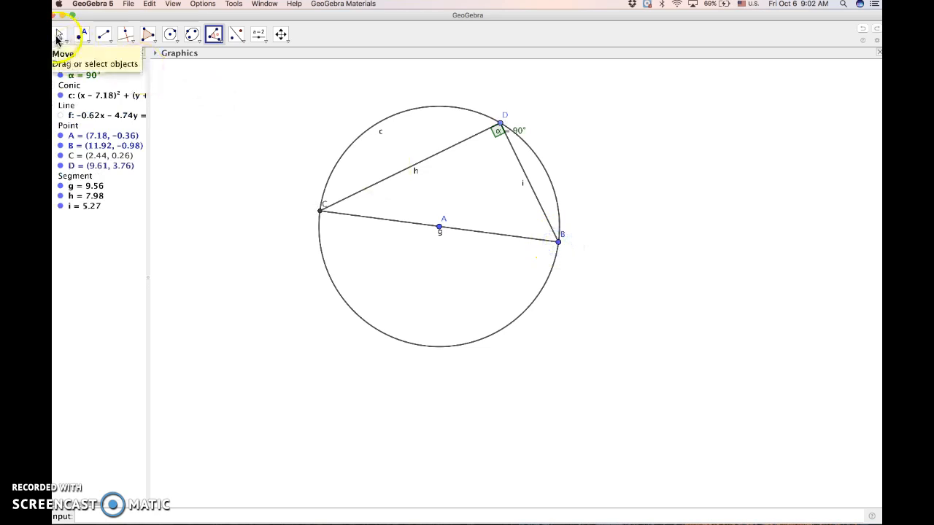
left_click(501, 123)
left_click_drag(501, 126, 461, 136)
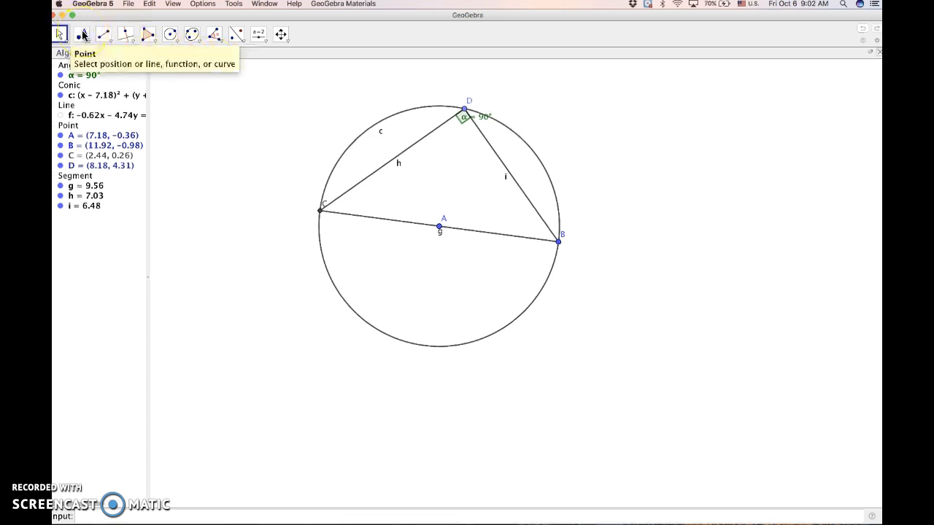
- Place a free point outside the circle, below and beyond B, at about (16.2, -5.58), and return to the Move tool
left_click(83, 35)
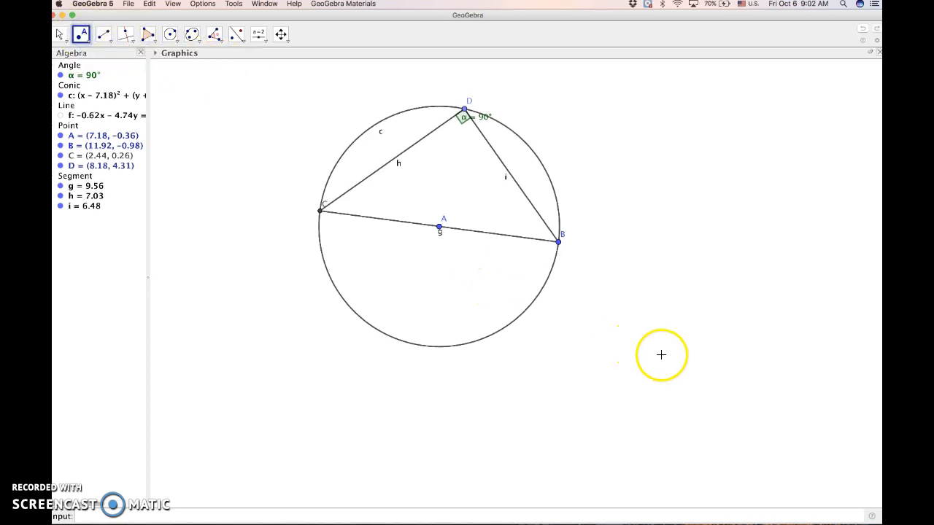
left_click(666, 358)
left_click(464, 127)
left_click(60, 33)
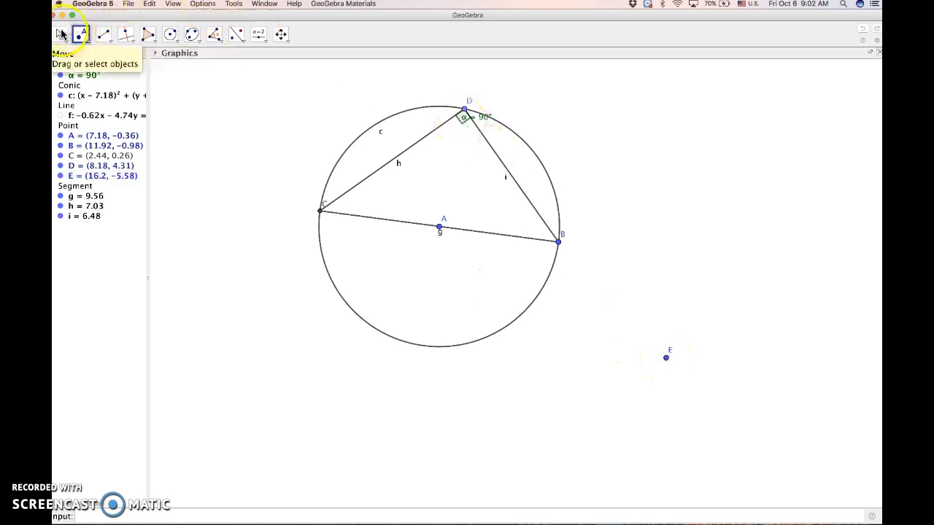
left_click(61, 33)
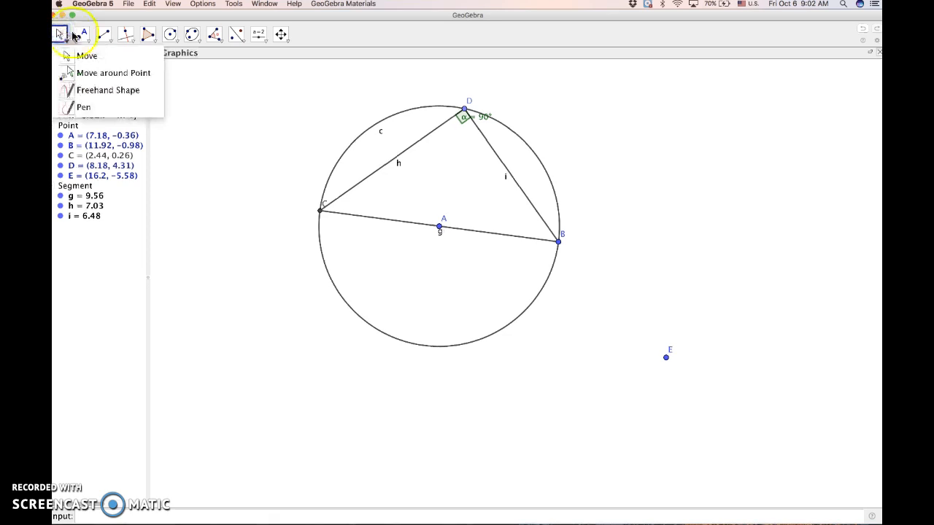
- Construct the tangents from point E to the circle, and move E to about (18.92, -3.38)
mouse_move(98, 36)
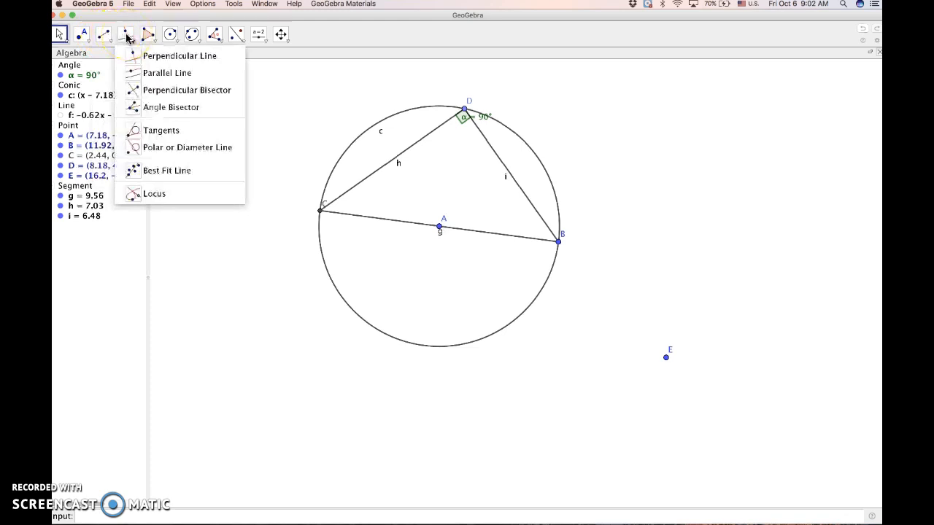
left_click(162, 134)
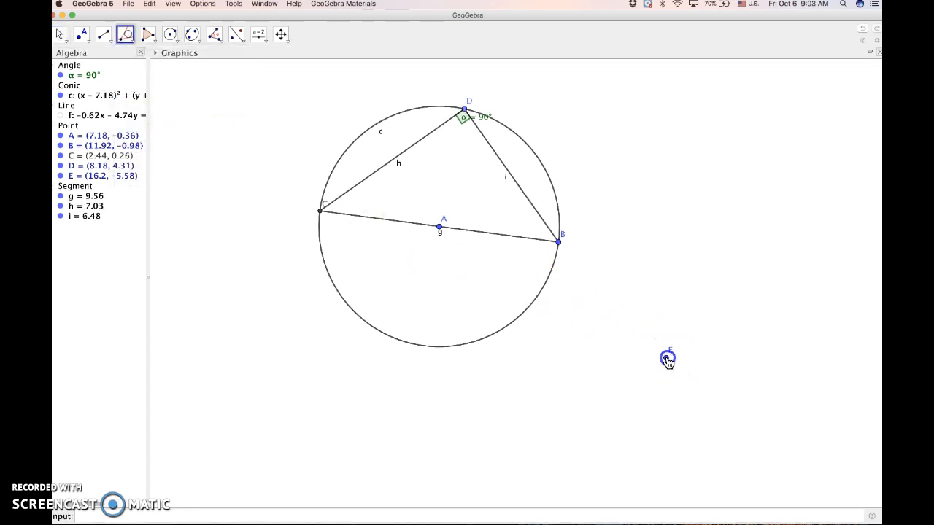
left_click(666, 358)
left_click(547, 180)
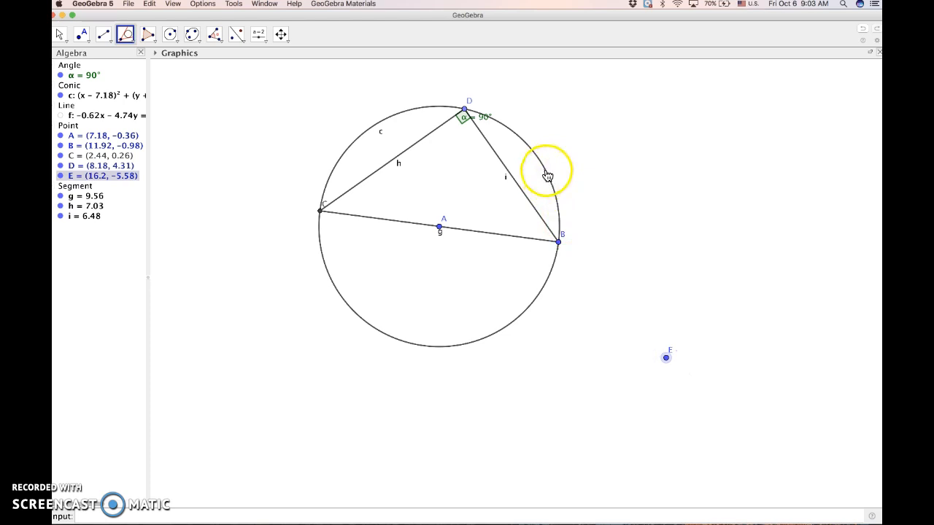
left_click(521, 142)
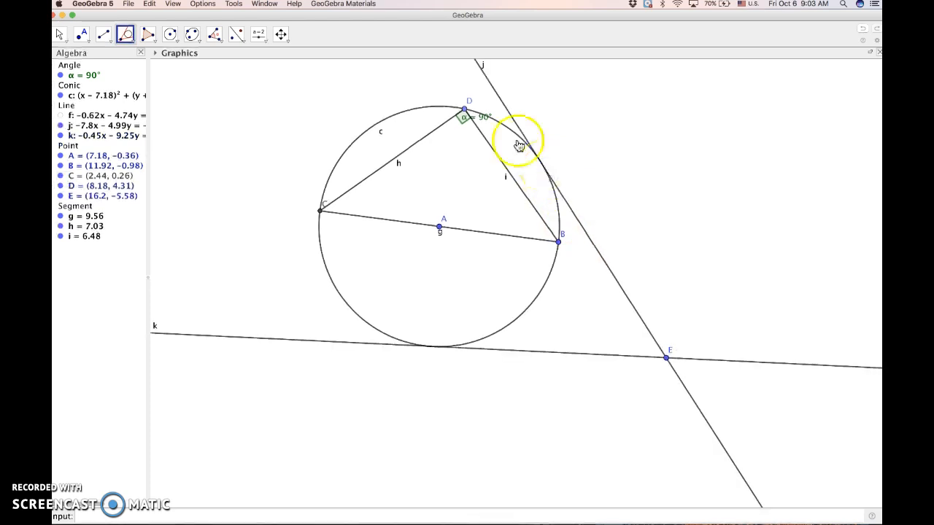
left_click(62, 34)
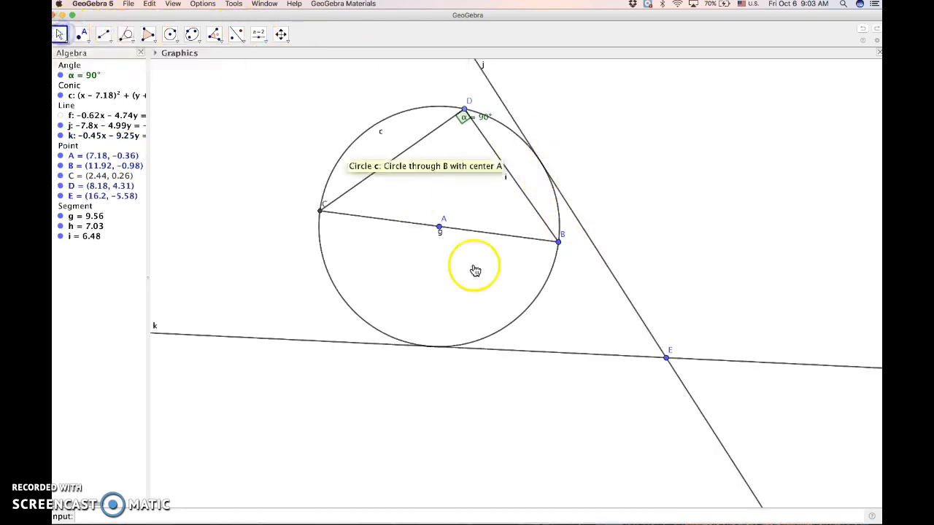
left_click_drag(666, 359, 735, 307)
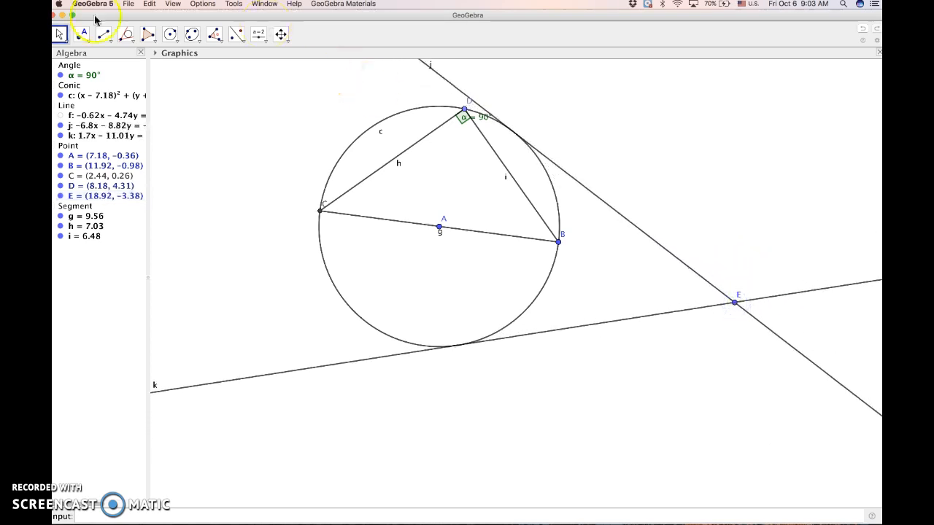
- Mark both points of tangency where the lower and upper tangent lines touch the circle
left_click(81, 37)
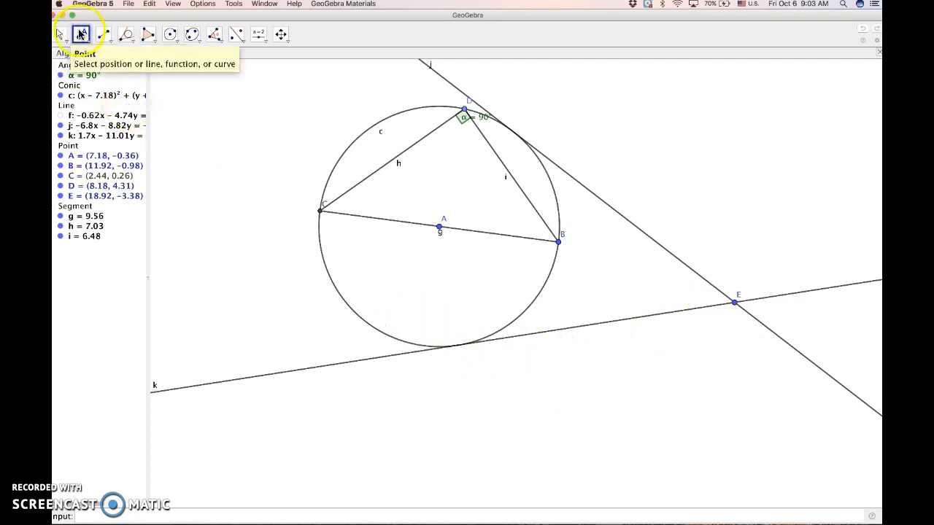
left_click(459, 346)
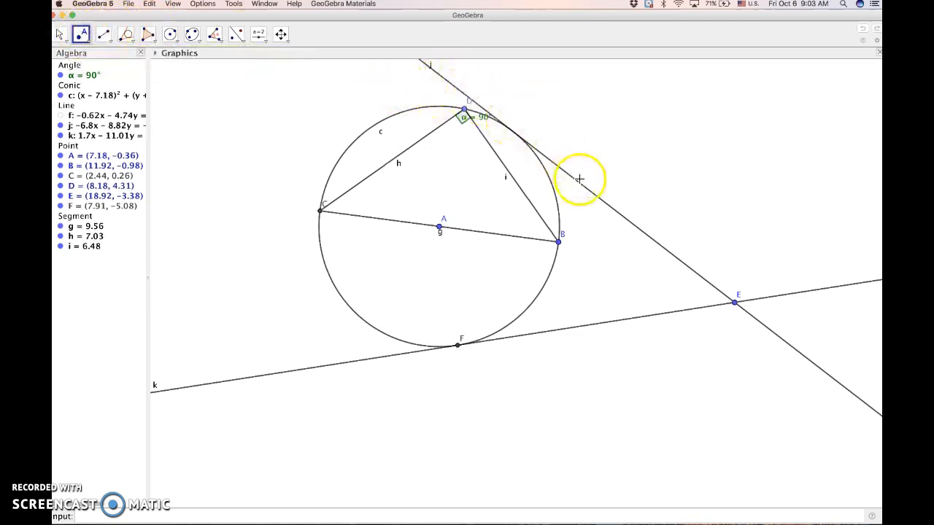
left_click(513, 131)
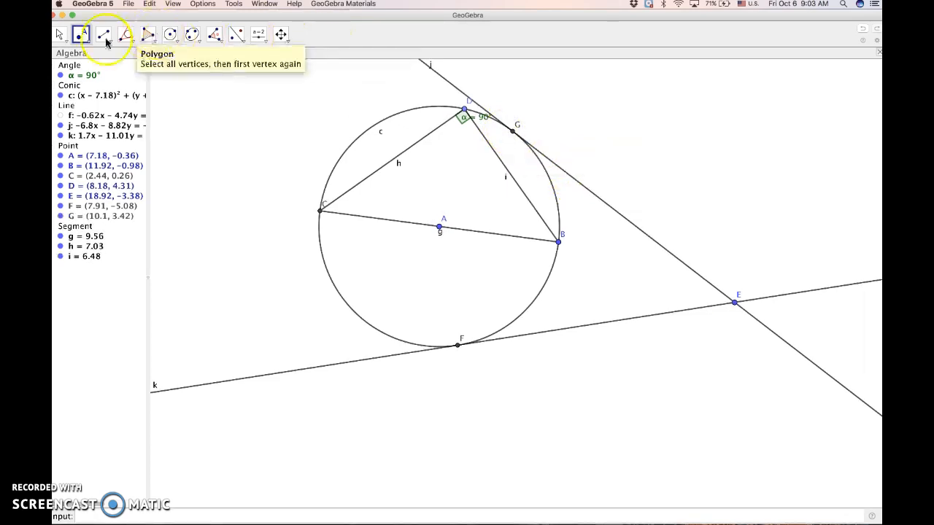
- Move external point E to about (19.22, -2.76) so the tangents and tangency points follow it
left_click(58, 34)
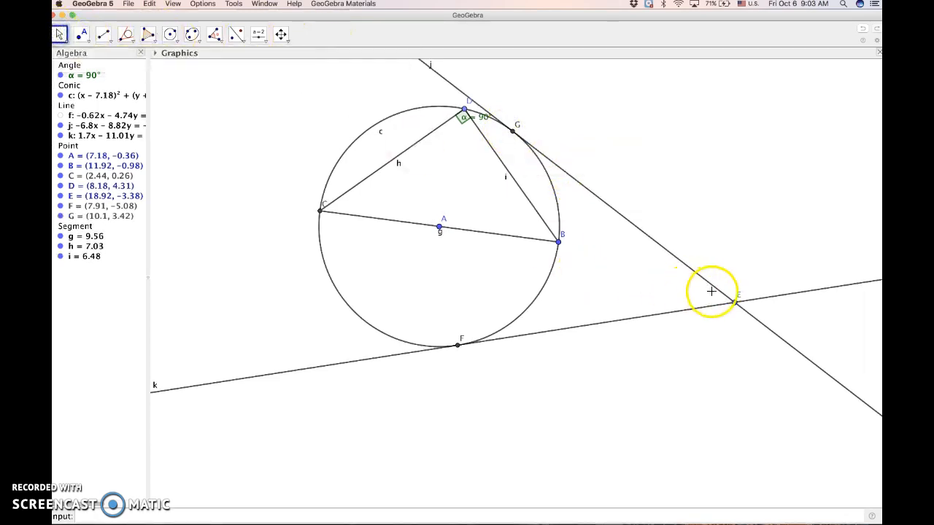
left_click(735, 302)
mouse_move(734, 303)
left_mouse_down()
mouse_move(744, 244)
mouse_move(775, 298)
mouse_move(773, 354)
mouse_move(676, 377)
mouse_move(628, 331)
mouse_move(684, 261)
mouse_move(783, 235)
mouse_move(671, 240)
mouse_move(713, 255)
mouse_move(743, 290)
left_mouse_up()
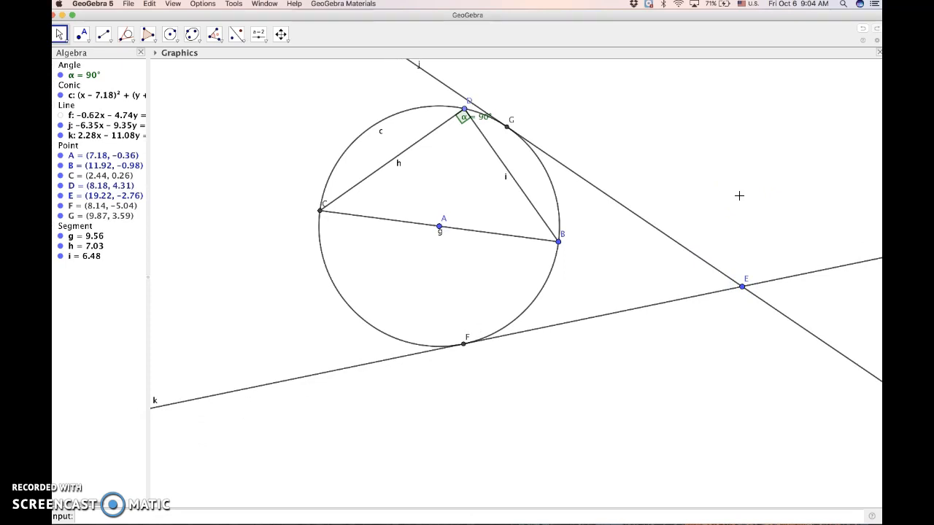
- Measure the distance from external point E to tangency point G with the Distance or Length tool
left_click(219, 42)
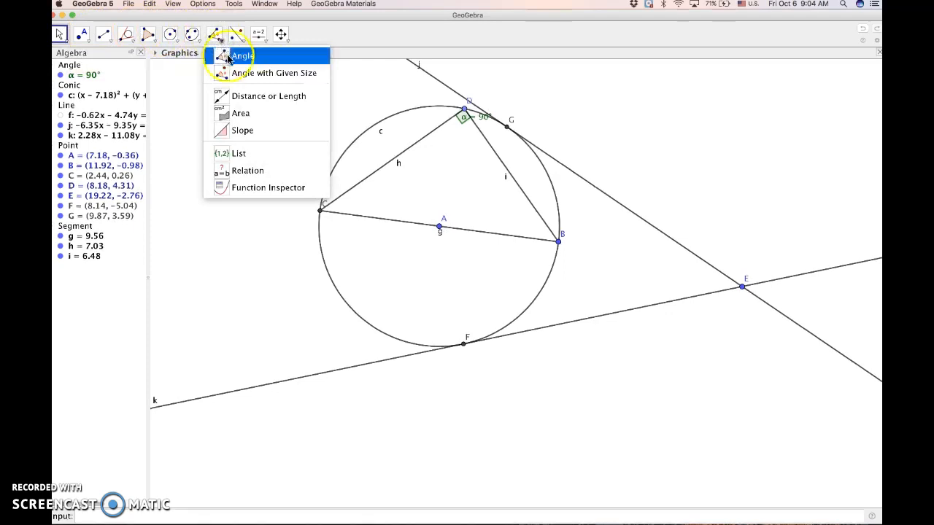
left_click(244, 92)
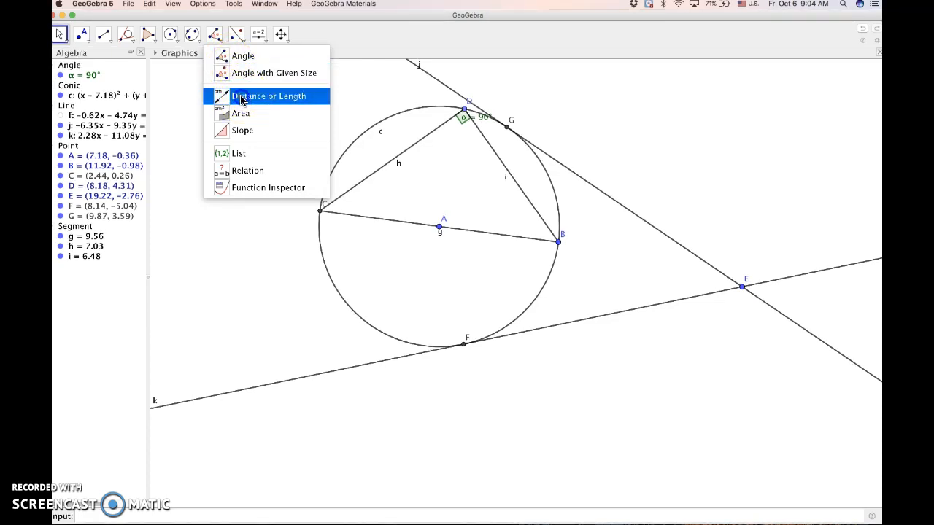
left_click(241, 98)
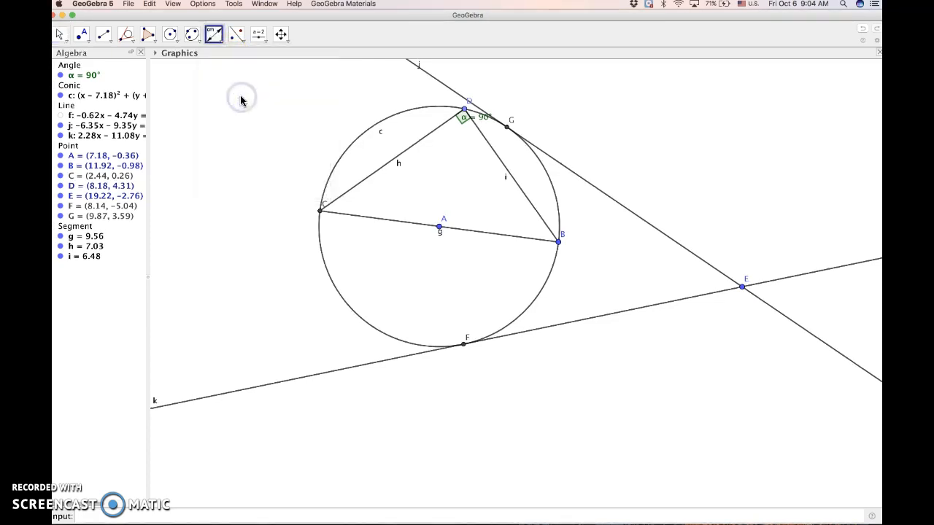
left_click(744, 289)
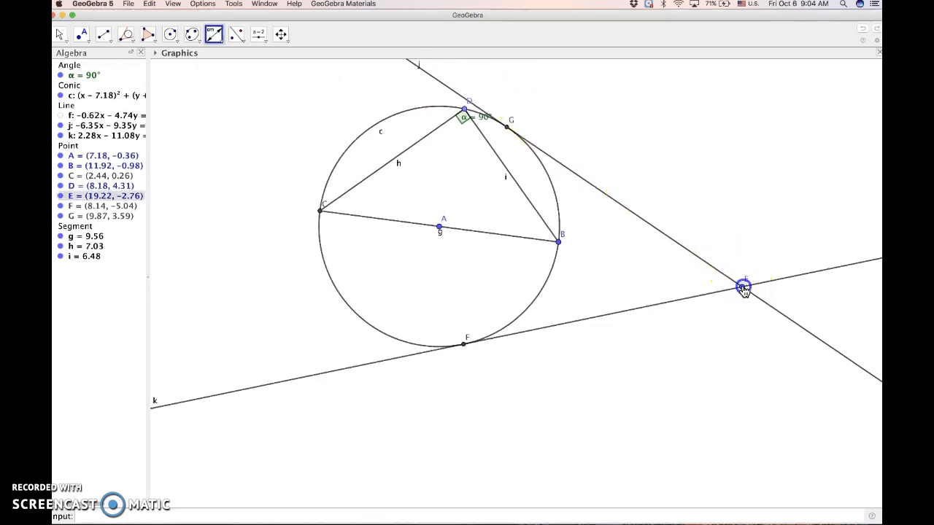
left_click(509, 131)
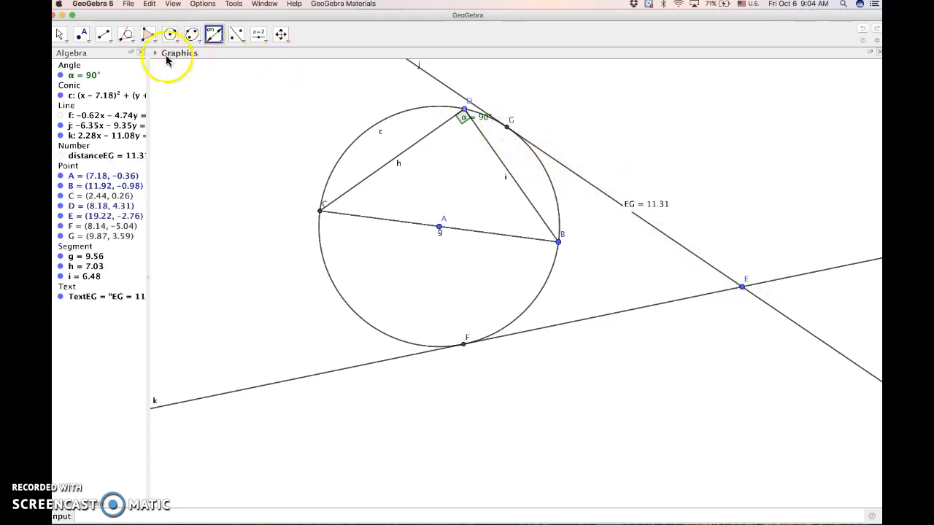
- Move point E around outside the circle and leave it at about (18.8, 1.04)
left_click(58, 34)
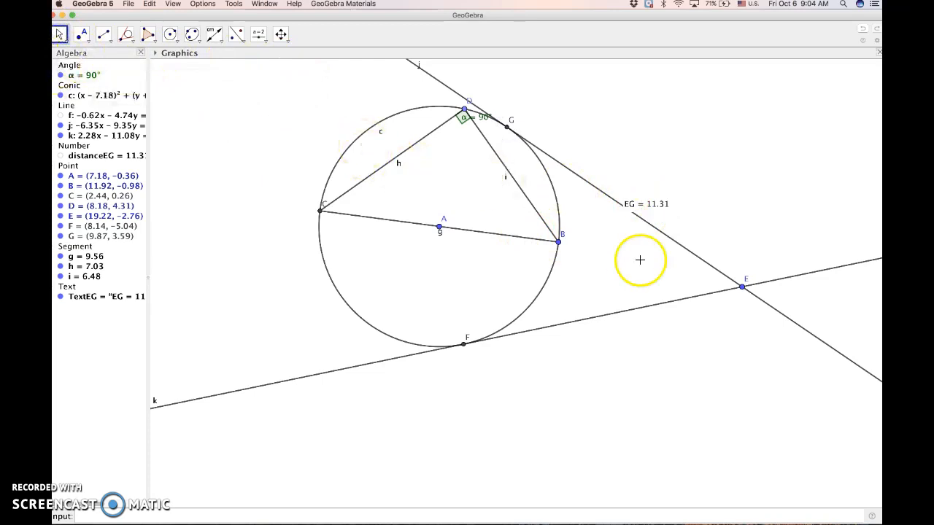
left_click_drag(744, 290, 665, 221)
left_click_drag(674, 234, 733, 196)
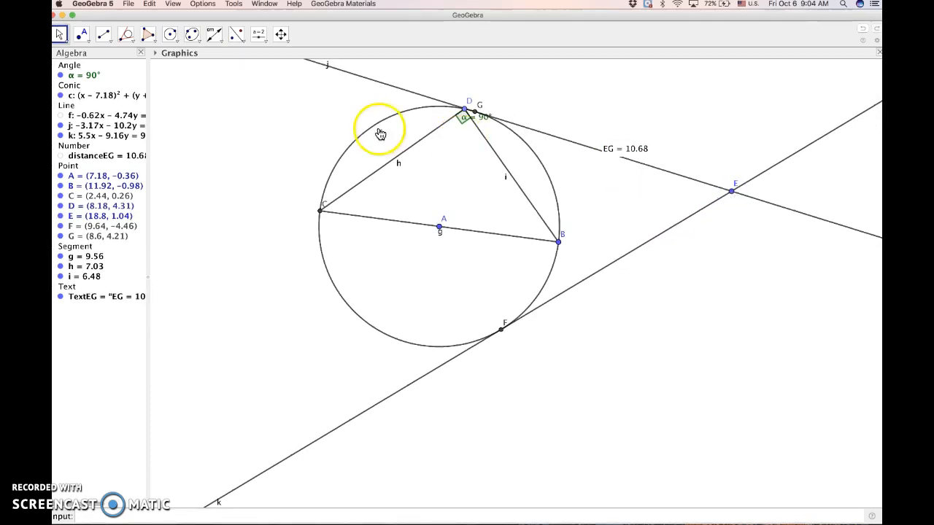
- Construct a line through center A perpendicular to chord h between C and D
left_click(132, 43)
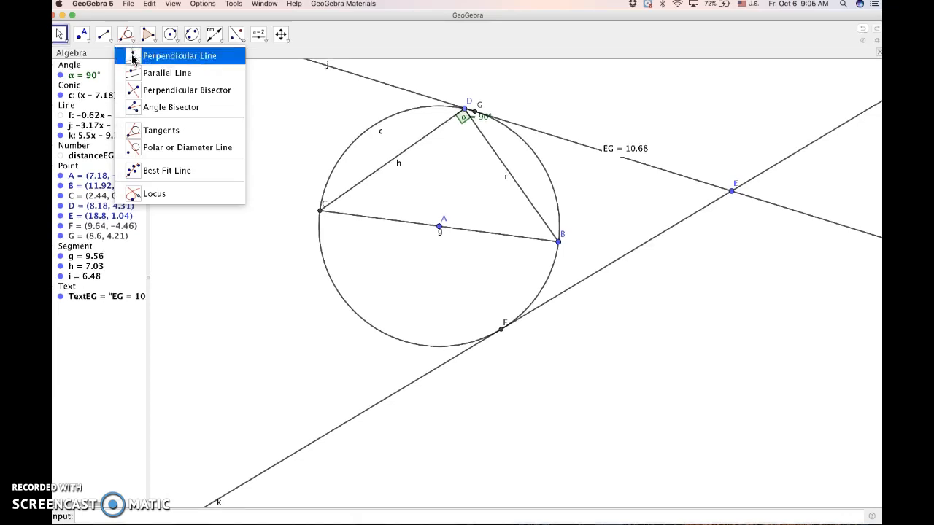
left_click(133, 56)
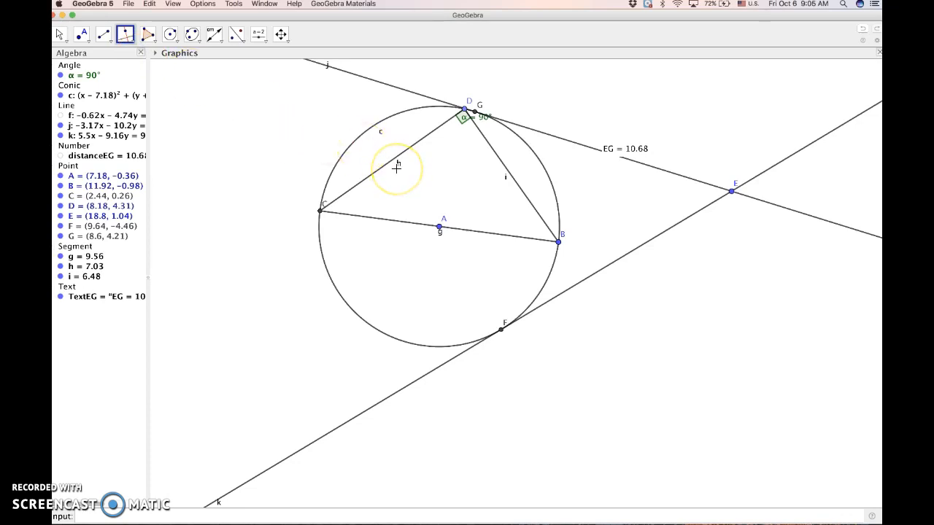
left_click(439, 228)
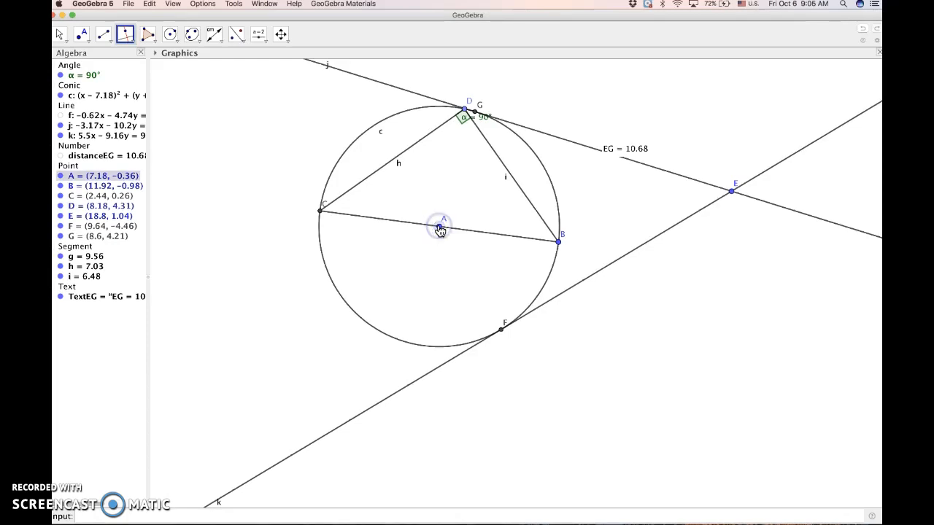
left_click(407, 158)
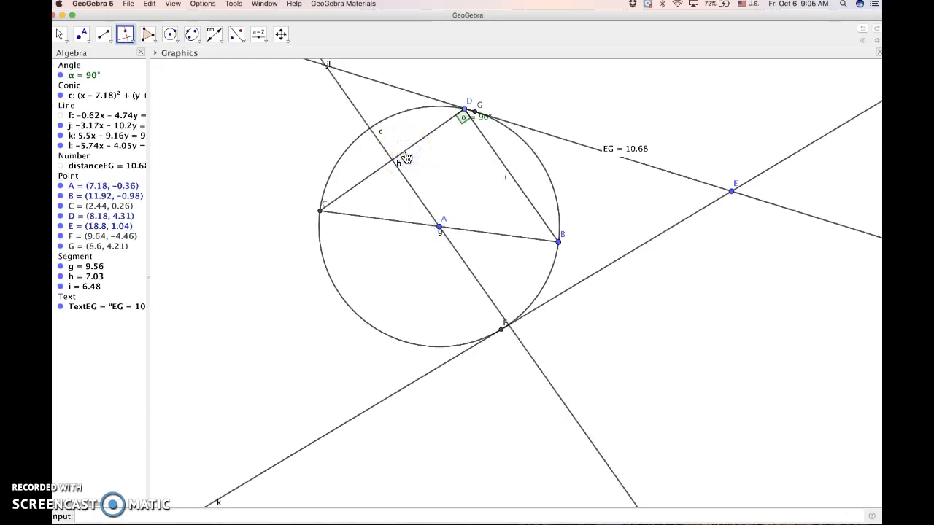
- Mark the intersection point of the perpendicular line through center A and chord h
left_click(60, 35)
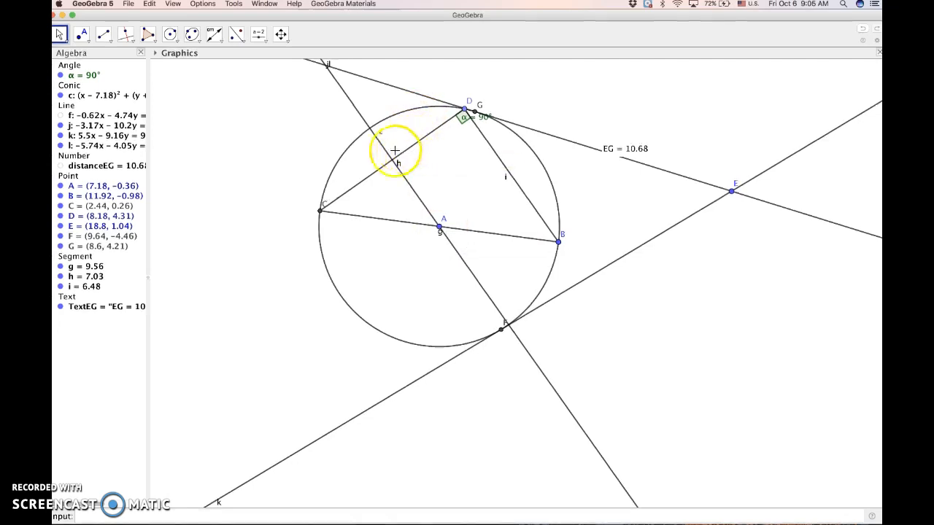
left_click(82, 34)
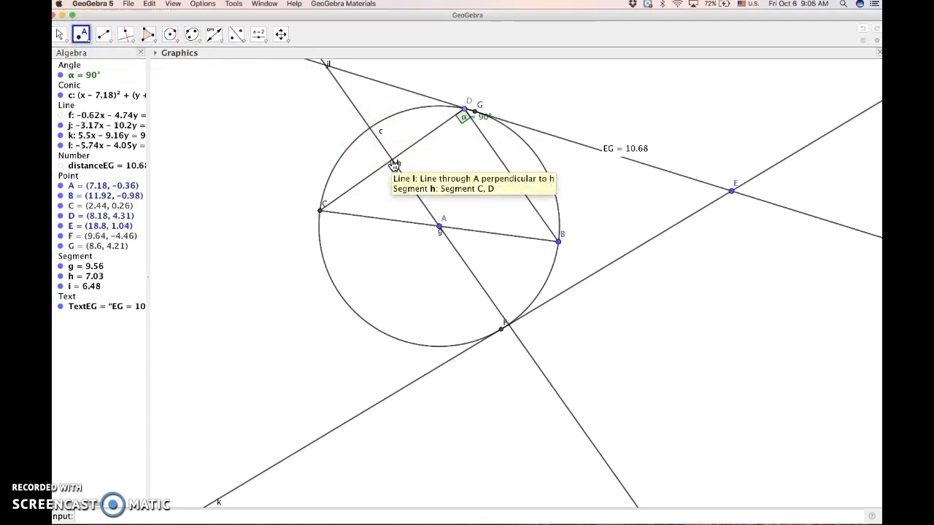
left_click(393, 161)
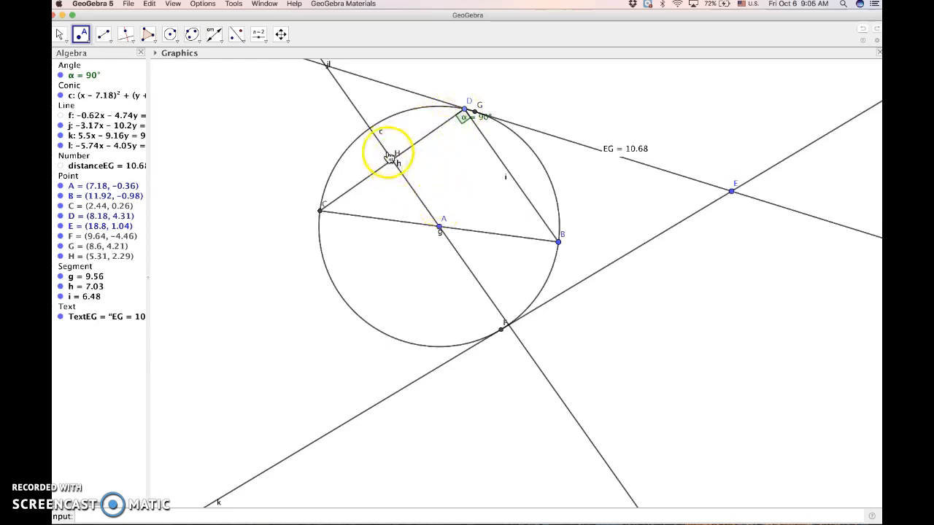
left_click(61, 37)
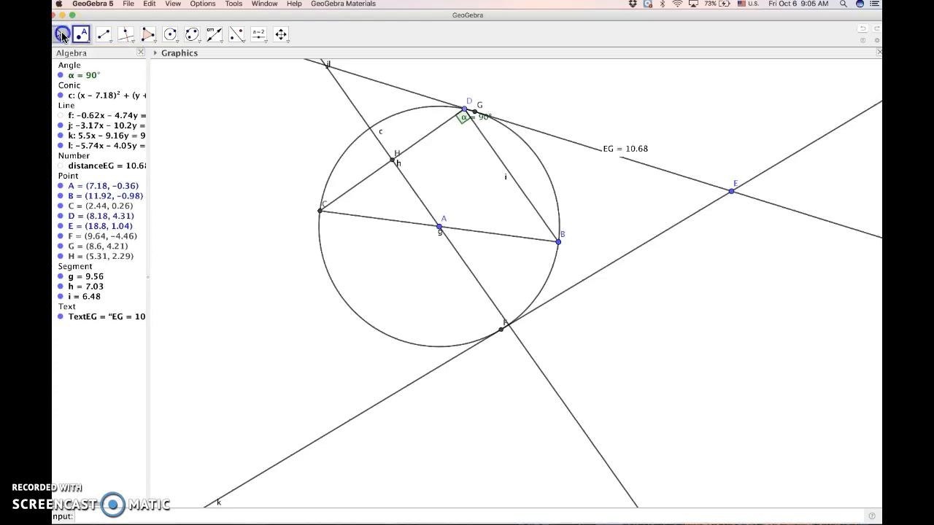
left_click(61, 37)
left_click(120, 55)
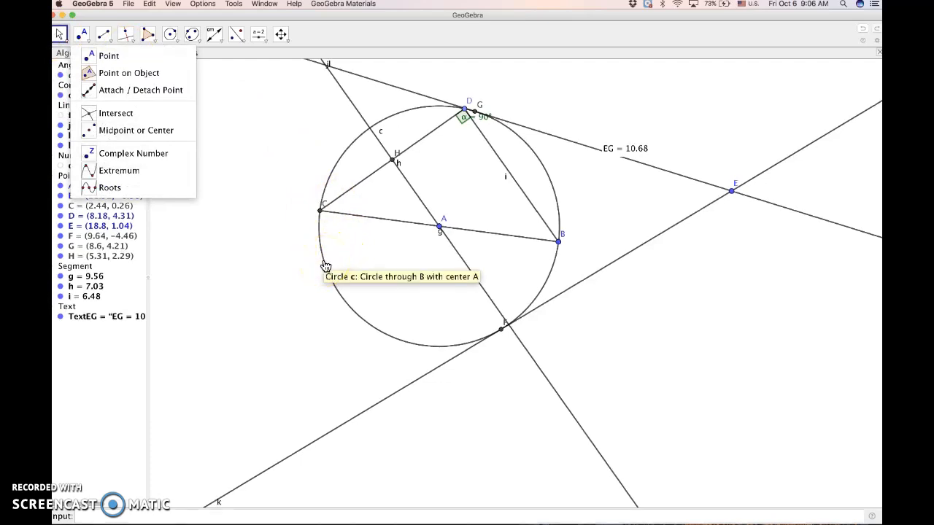
- Set circle c's color to red (255, 0, 51) and increase its line thickness
right_click(326, 265)
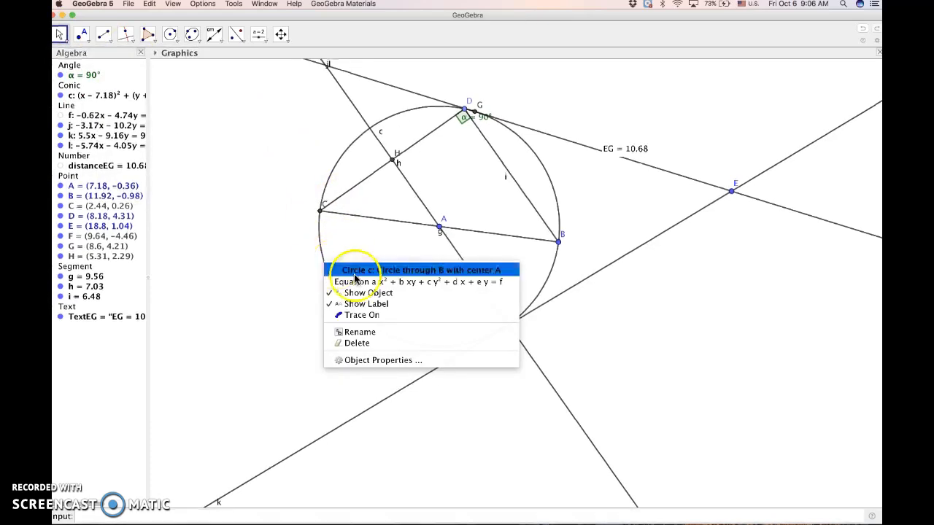
left_click(381, 359)
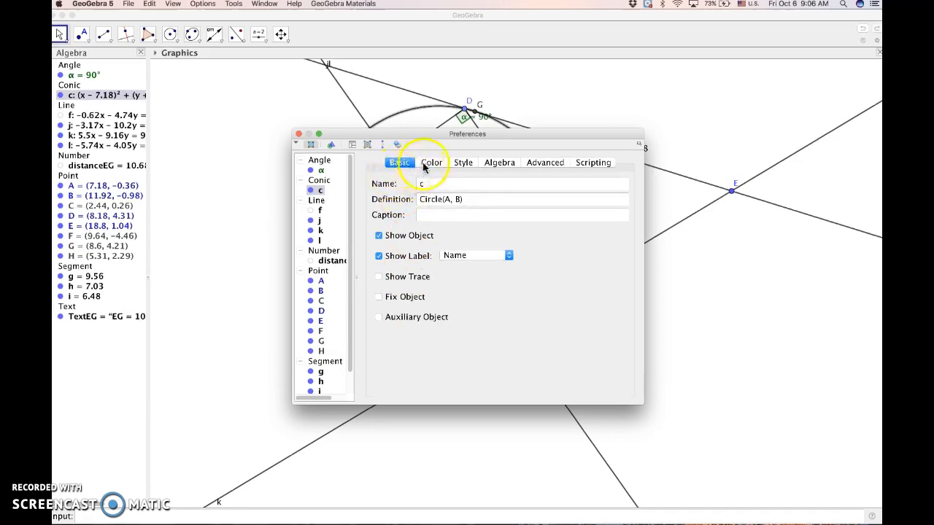
left_click(429, 163)
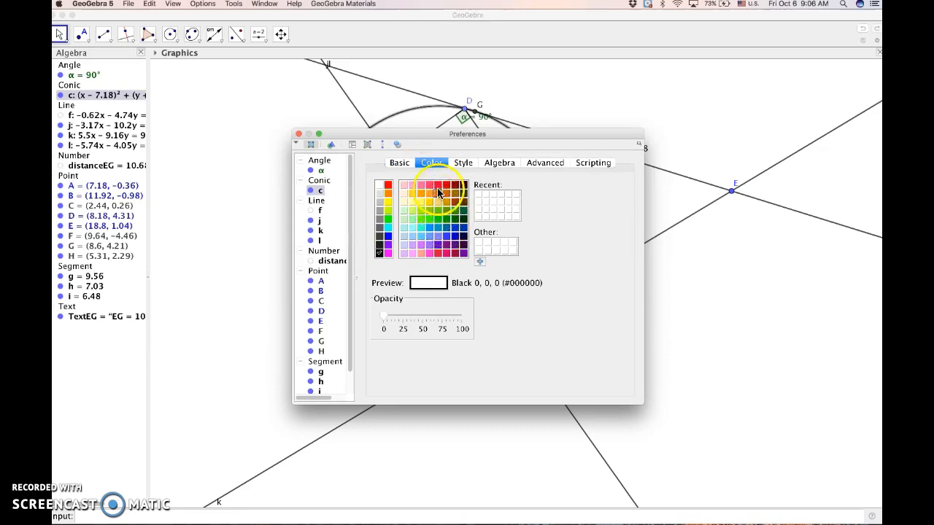
left_click(438, 187)
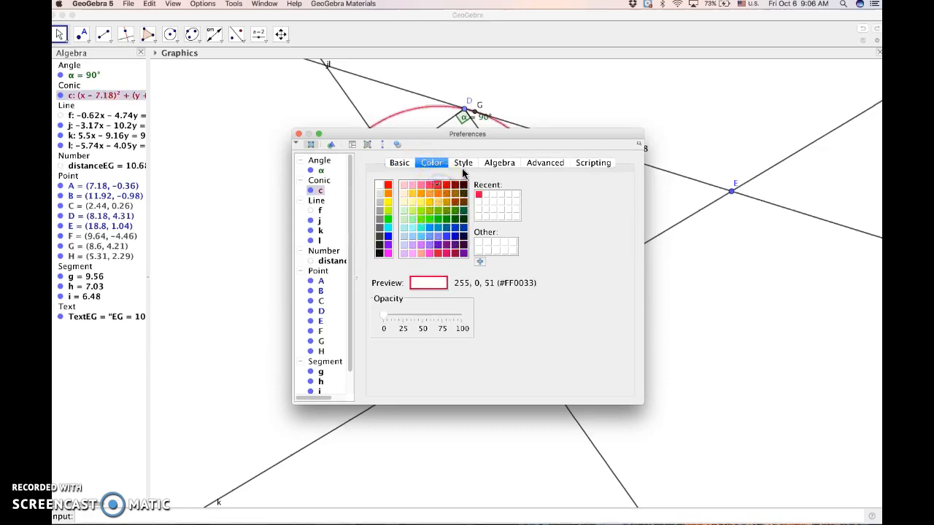
left_click(463, 162)
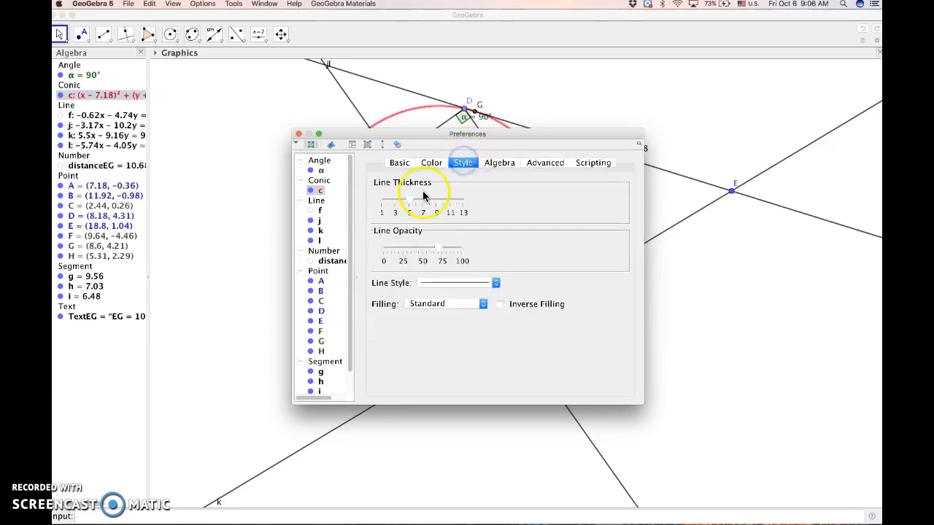
left_click_drag(408, 198, 428, 200)
left_click(299, 134)
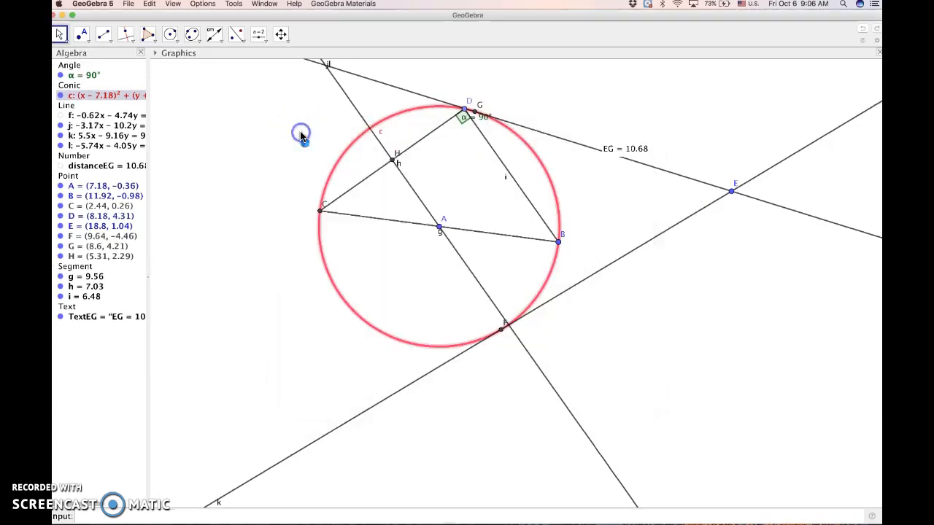
left_click(297, 154)
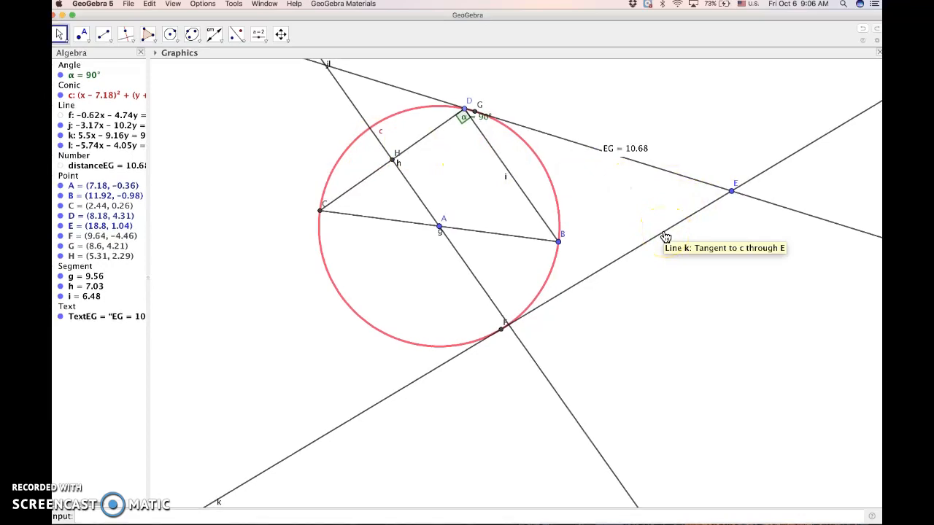
- Format tangent line k with thickness 7, a dashed line style and blue color (0, 51, 204)
right_click(665, 237)
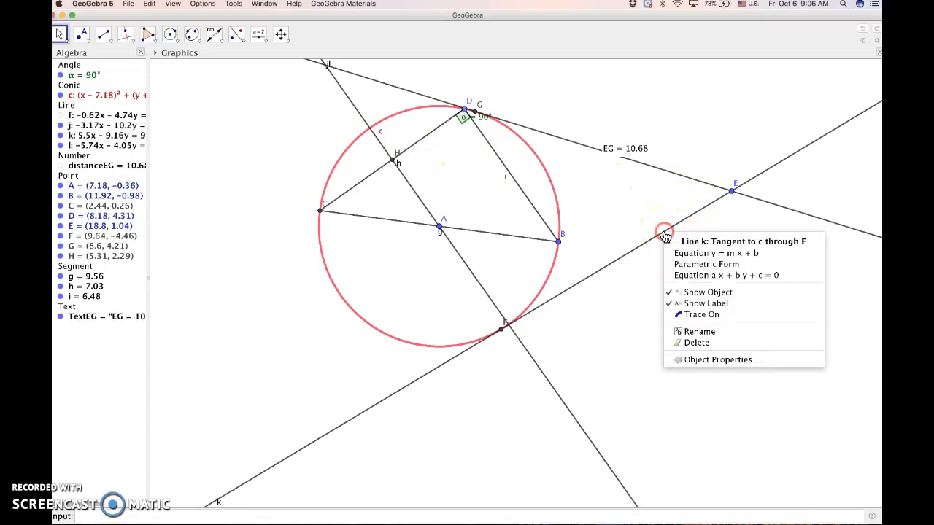
left_click(742, 360)
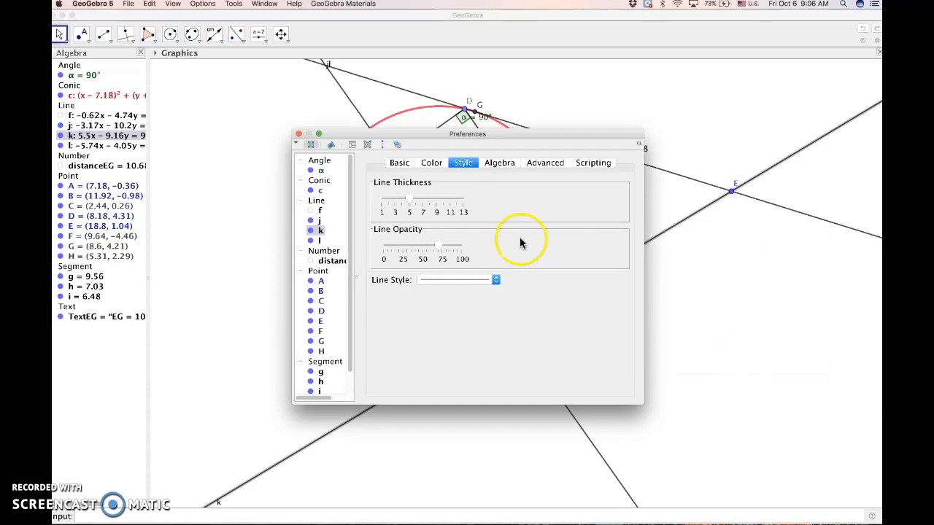
left_click_drag(410, 202, 423, 199)
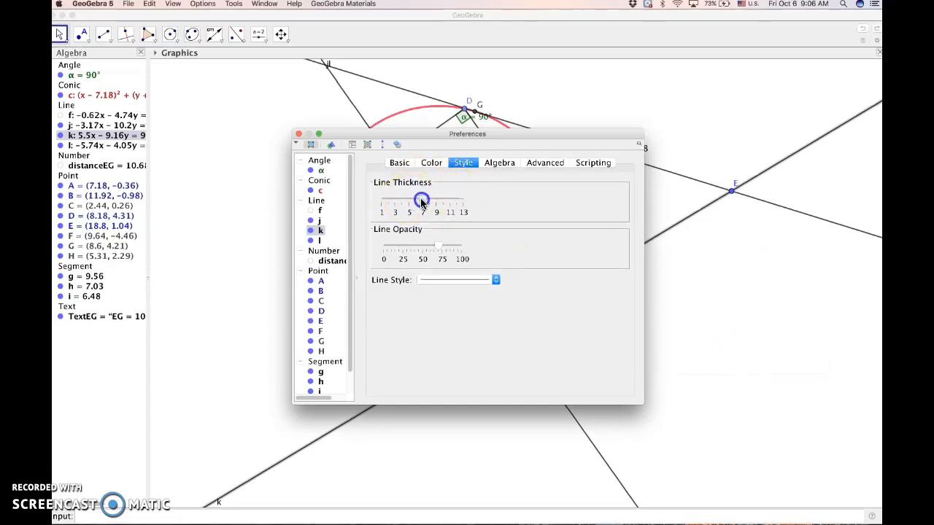
left_click(455, 285)
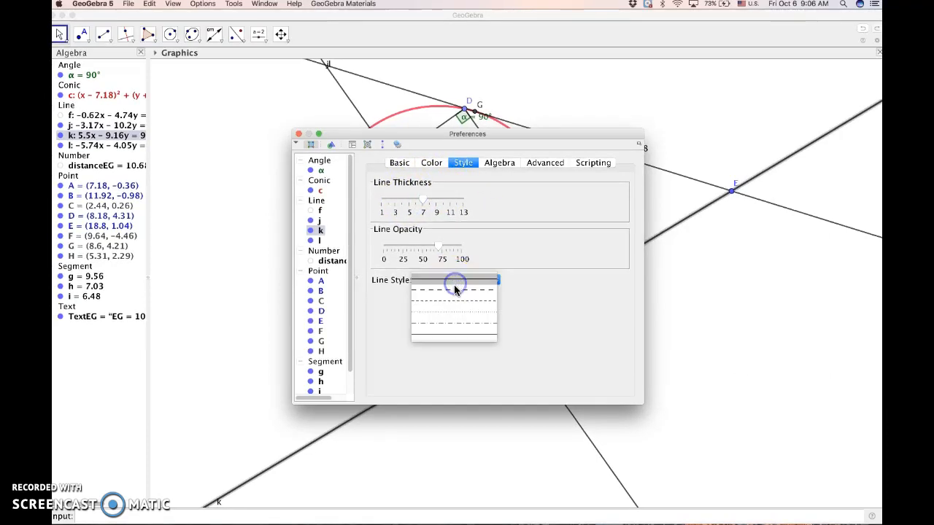
left_click(454, 290)
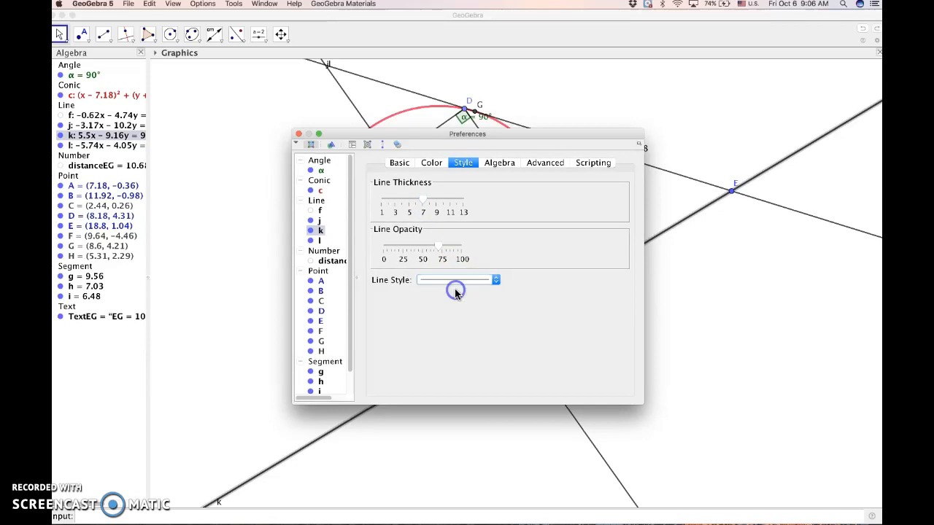
left_click(427, 164)
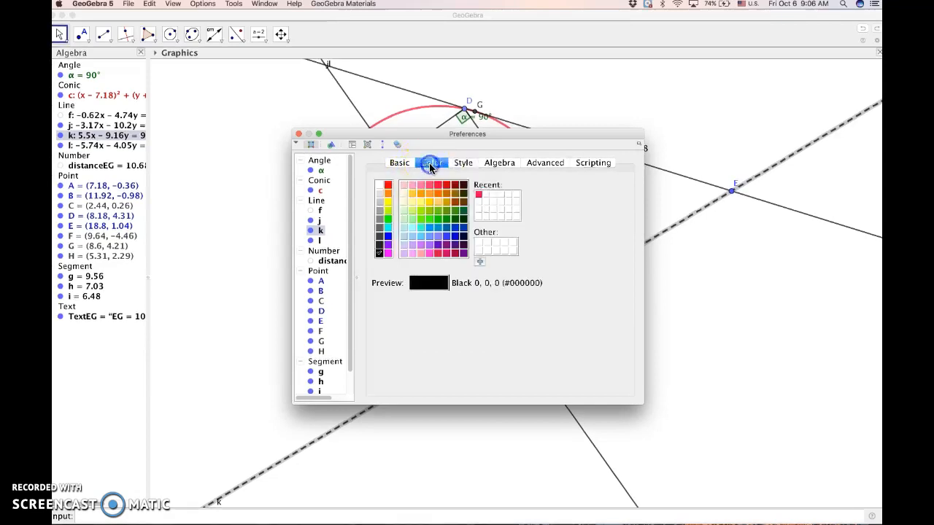
left_click(453, 228)
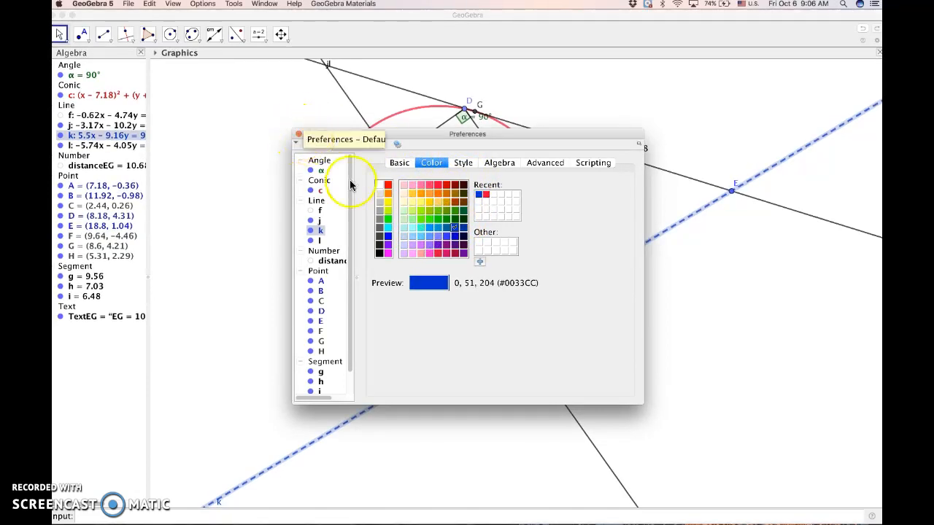
left_click(299, 133)
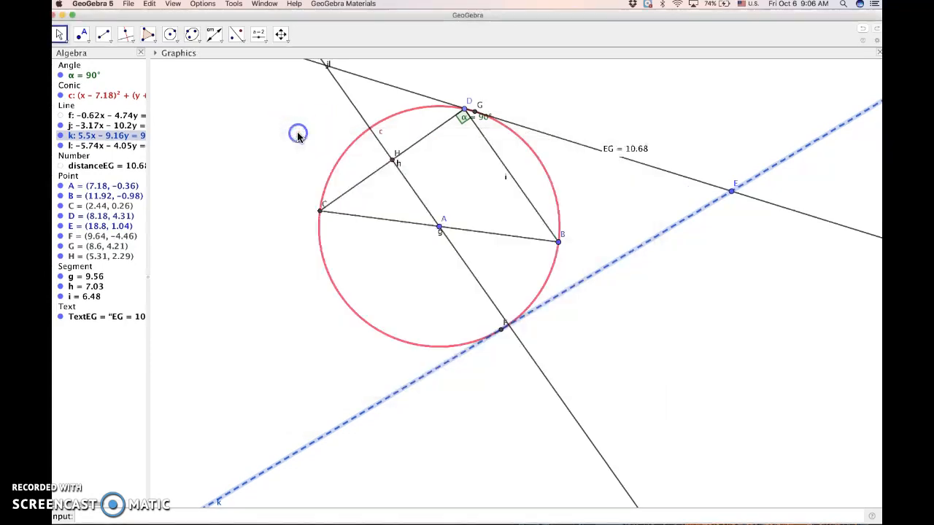
left_click(287, 195)
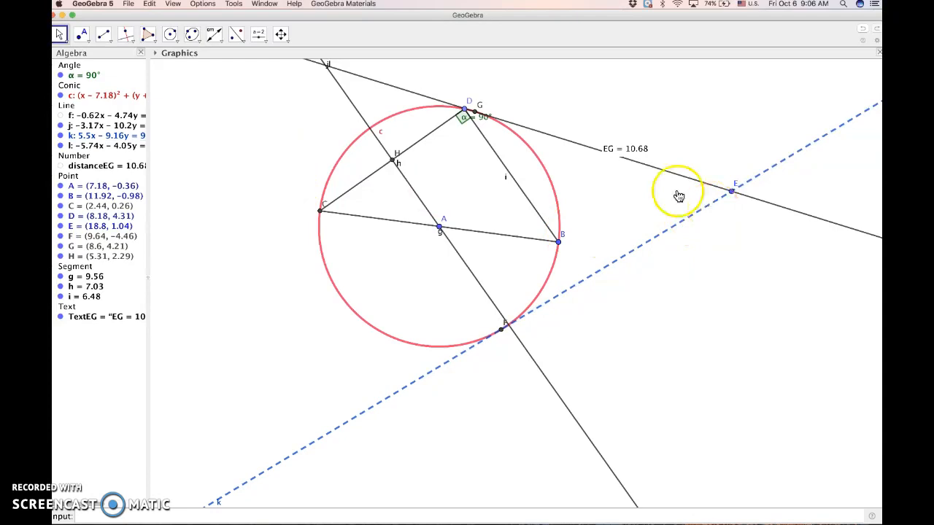
- Move external point E to about (19.92, 0.4) and hide the Algebra view
left_click_drag(732, 192, 762, 211)
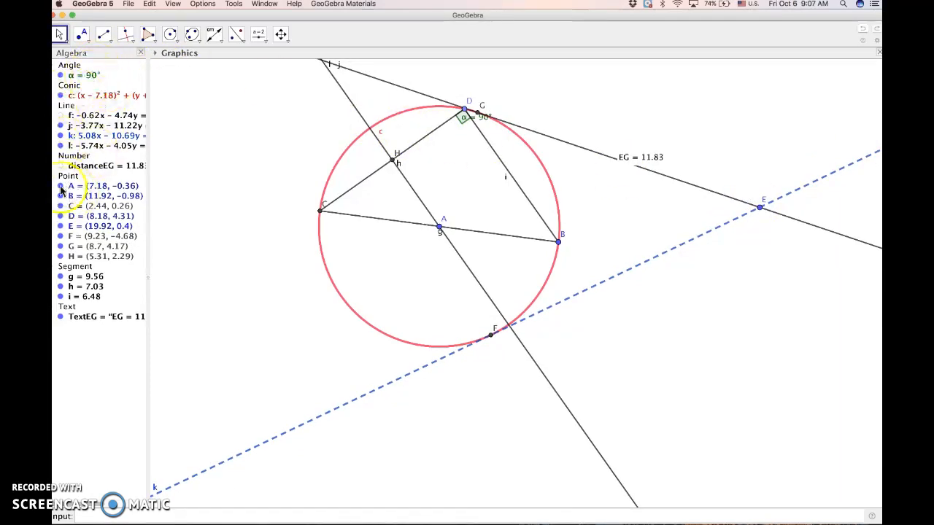
left_click(140, 52)
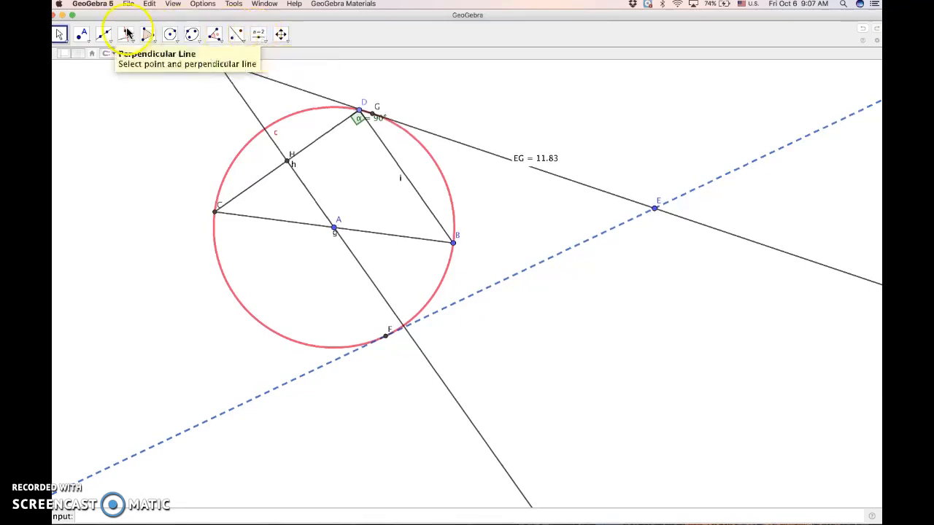
- Add the text "Circles" in the empty area above tangent line j, between points G and E
left_click(267, 44)
left_click(268, 76)
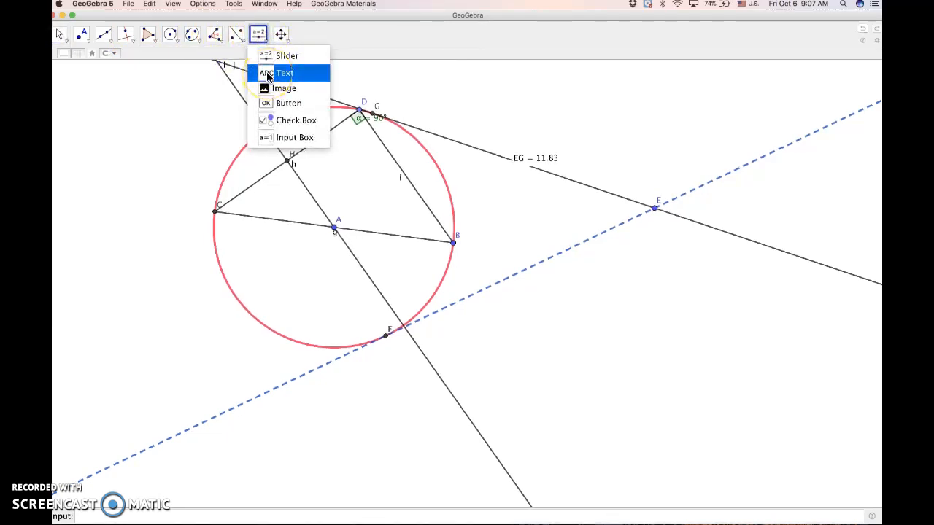
left_click(268, 76)
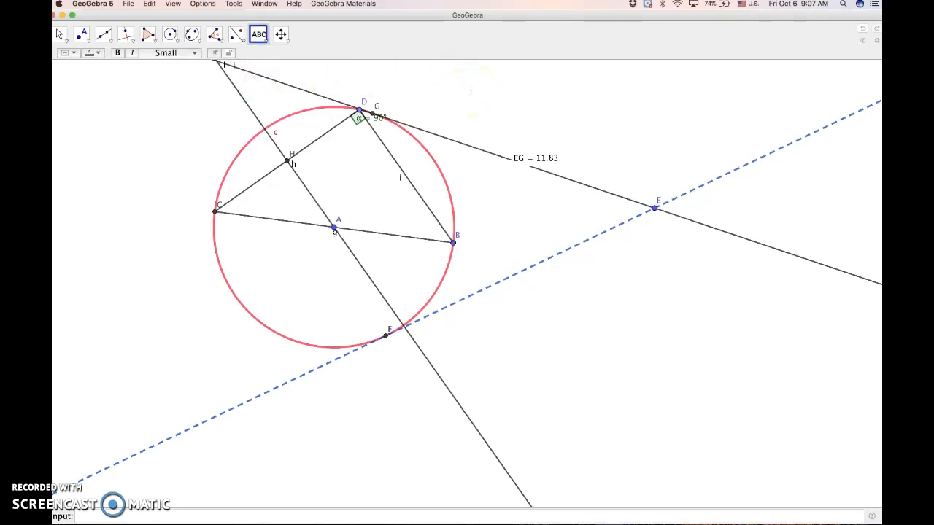
left_click(471, 89)
left_click(473, 208)
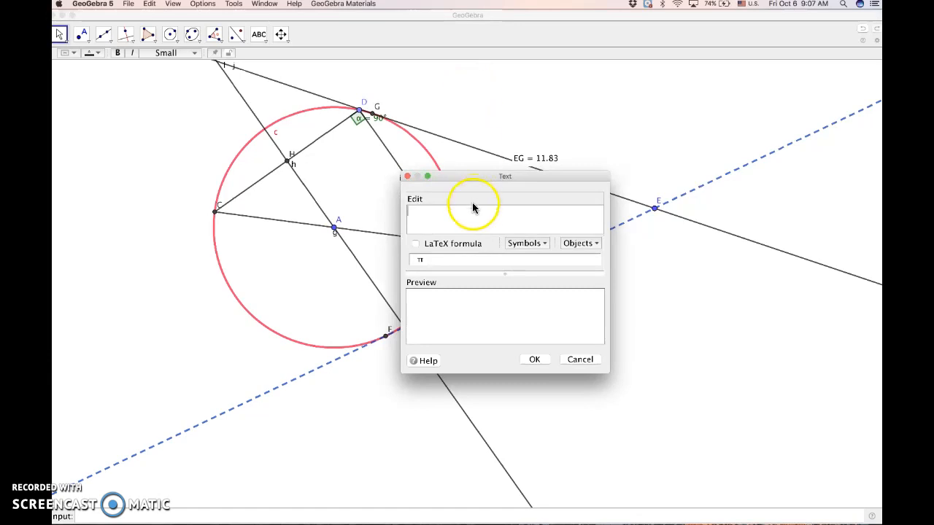
type("Cir")
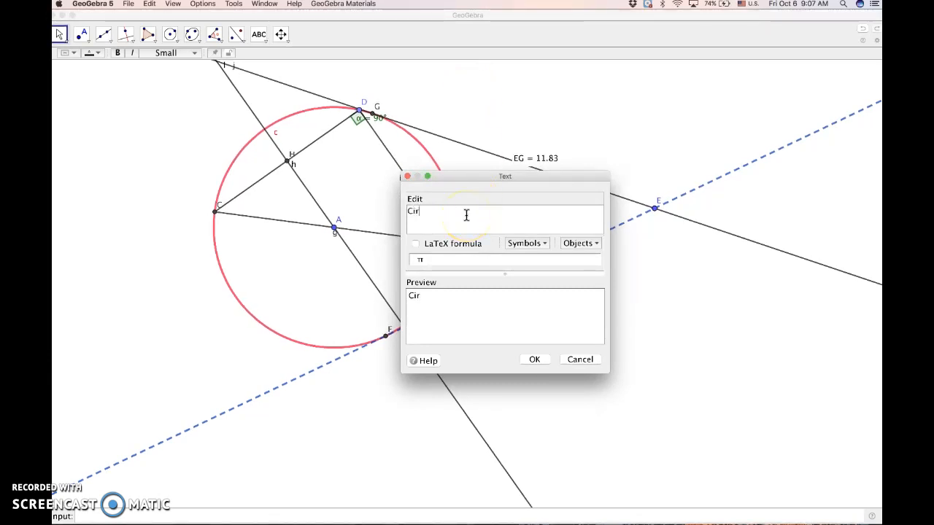
type("cles")
left_click(536, 360)
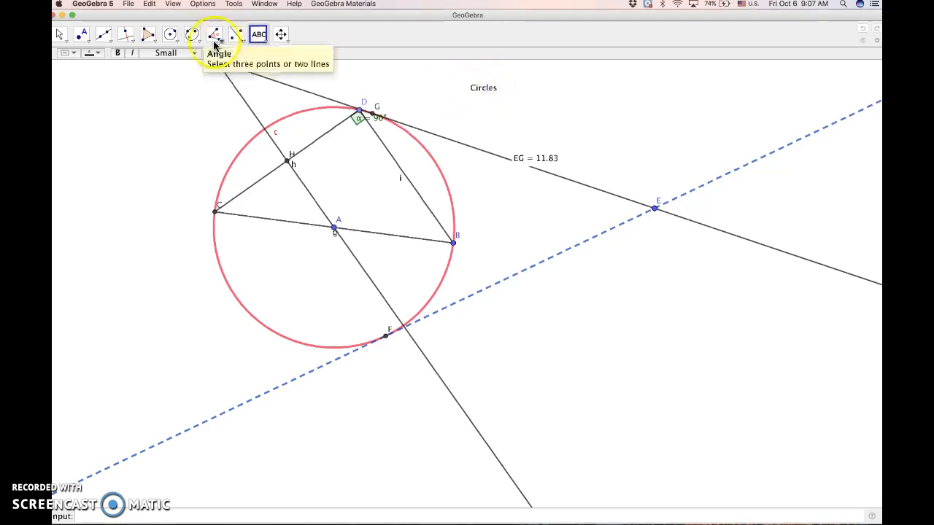
- Set the font size of the "Circles" text to Large
left_click(60, 36)
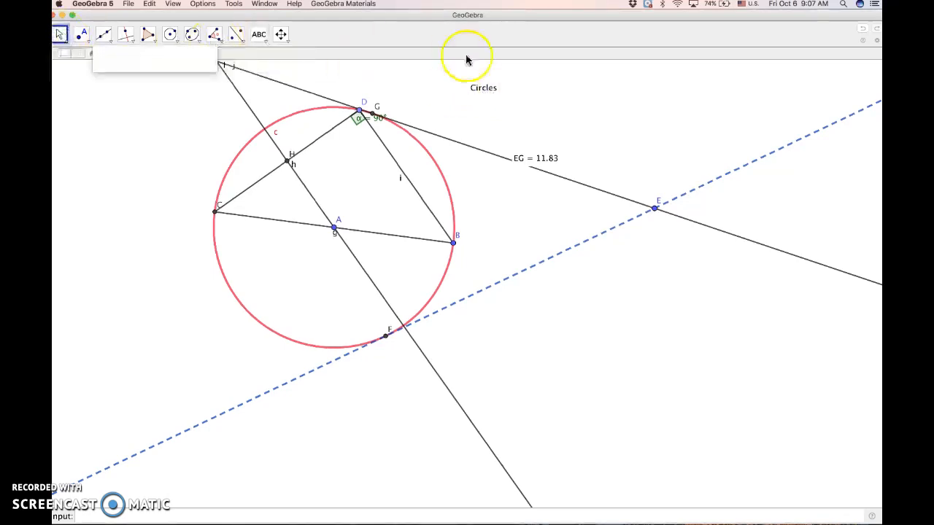
right_click(488, 90)
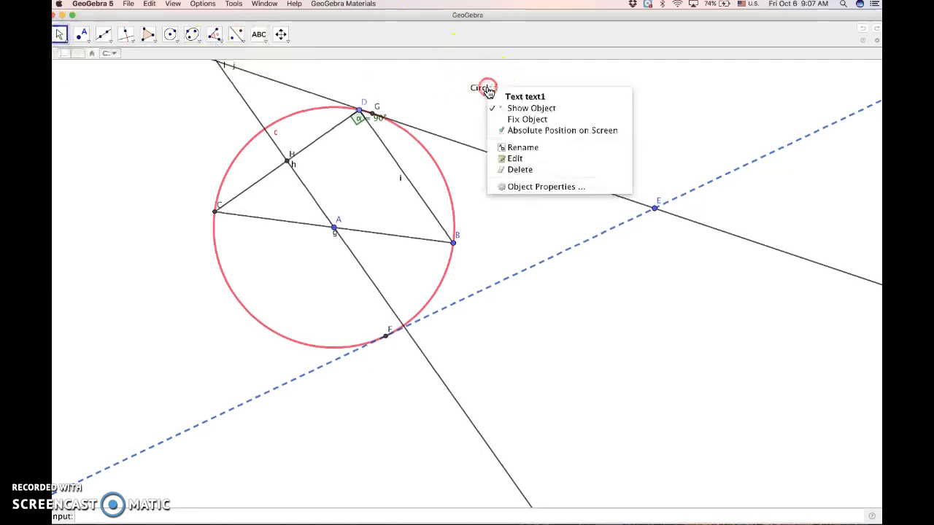
left_click(549, 187)
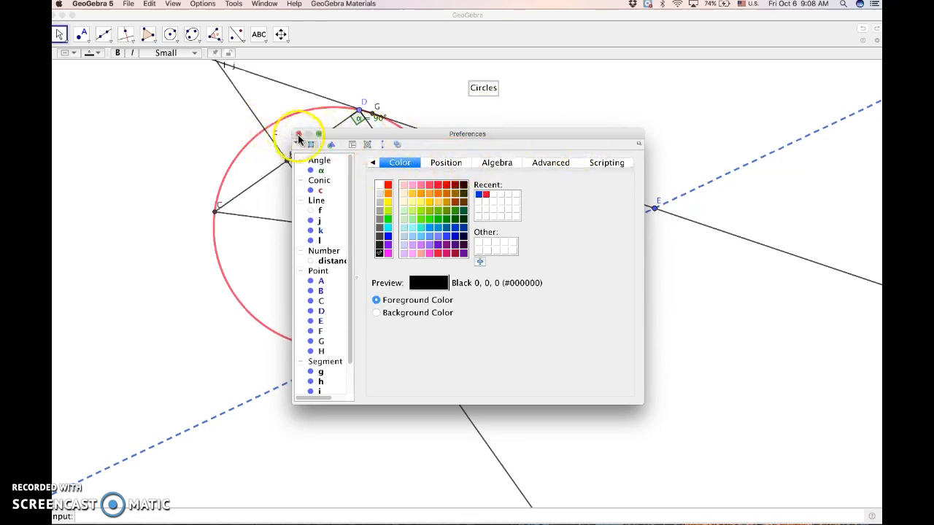
left_click(299, 136)
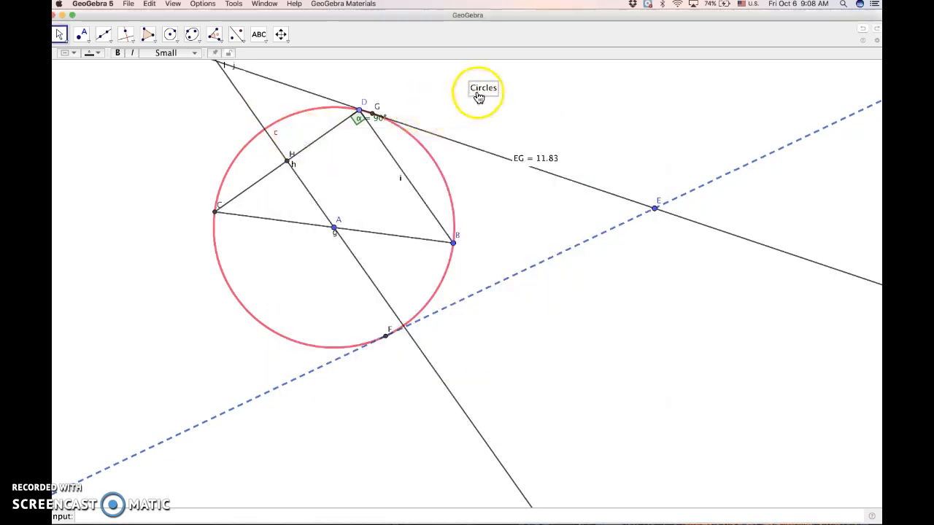
left_click(194, 54)
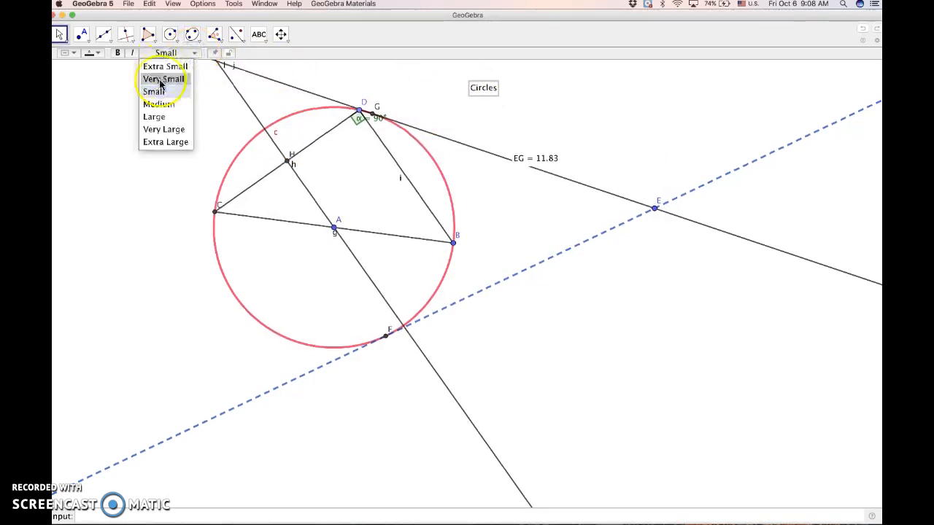
left_click(158, 118)
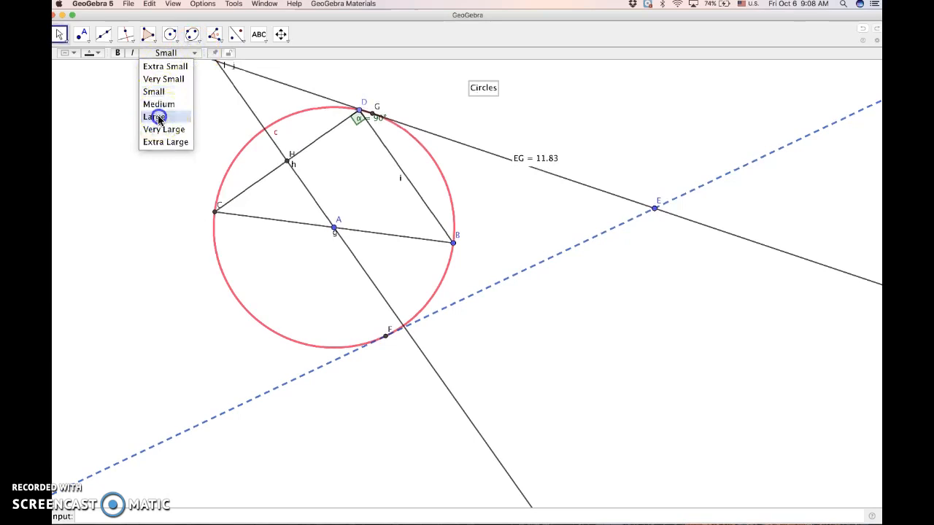
left_click(151, 122)
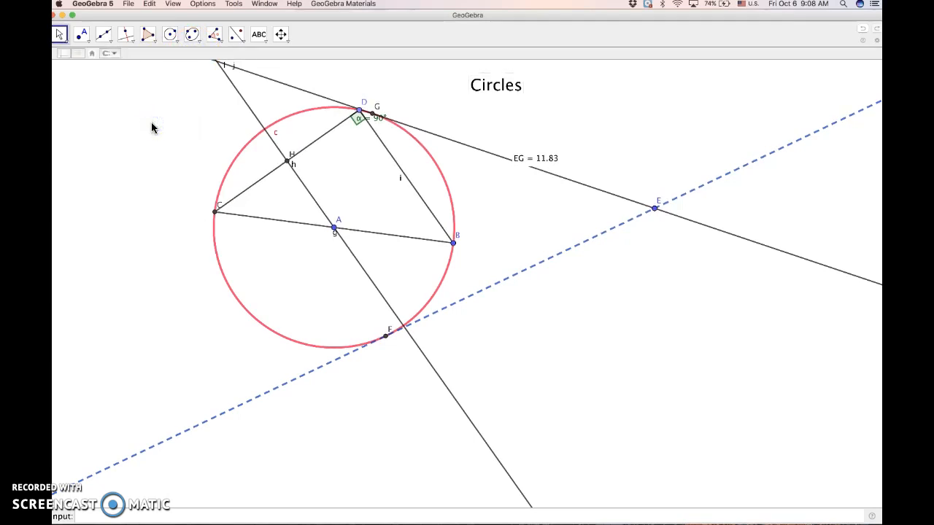
- Select the large "Circles" title text for further formatting
right_click(483, 86)
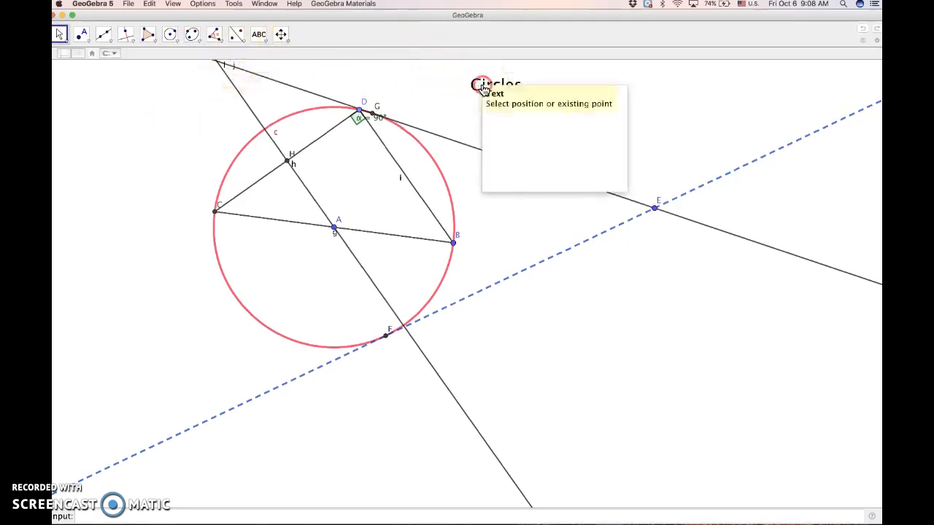
left_click(439, 82)
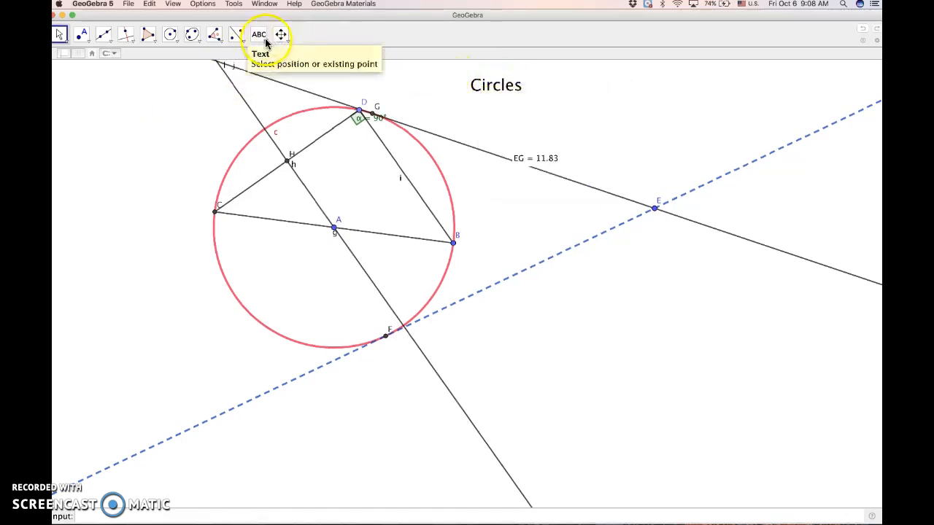
left_click(489, 86)
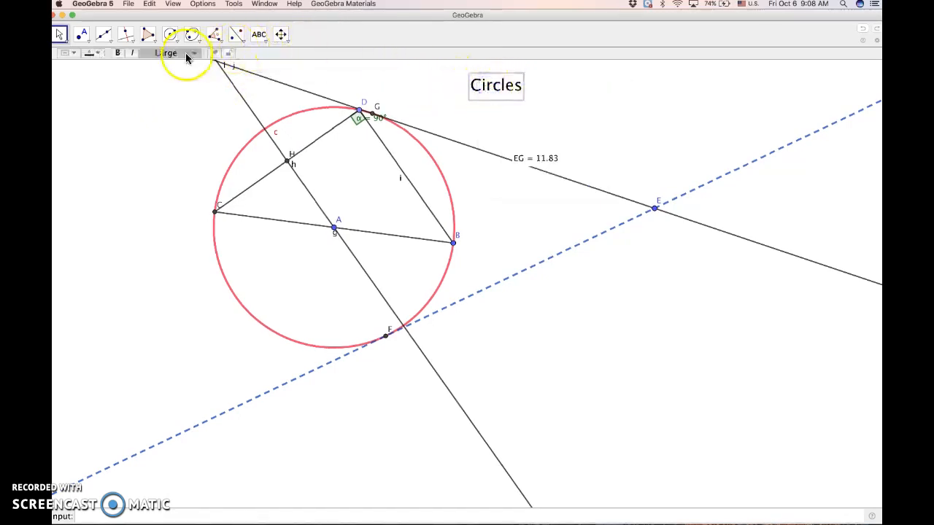